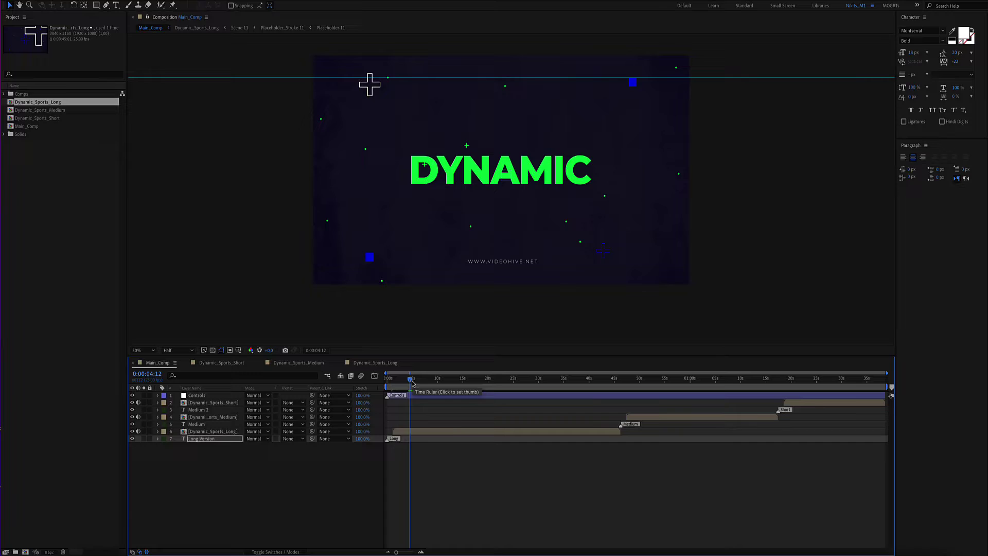
Open Dynamic_Sports_Long from the title frames, enlarge the timeline and jump to the scene's in-point.
{"action": "mouse_move", "coordinate": [412, 380]}
{"action": "left_mouse_down"}
{"action": "mouse_move", "coordinate": [393, 379]}
{"action": "mouse_move", "coordinate": [393, 391]}
{"action": "mouse_move", "coordinate": [627, 395]}
{"action": "left_mouse_up"}
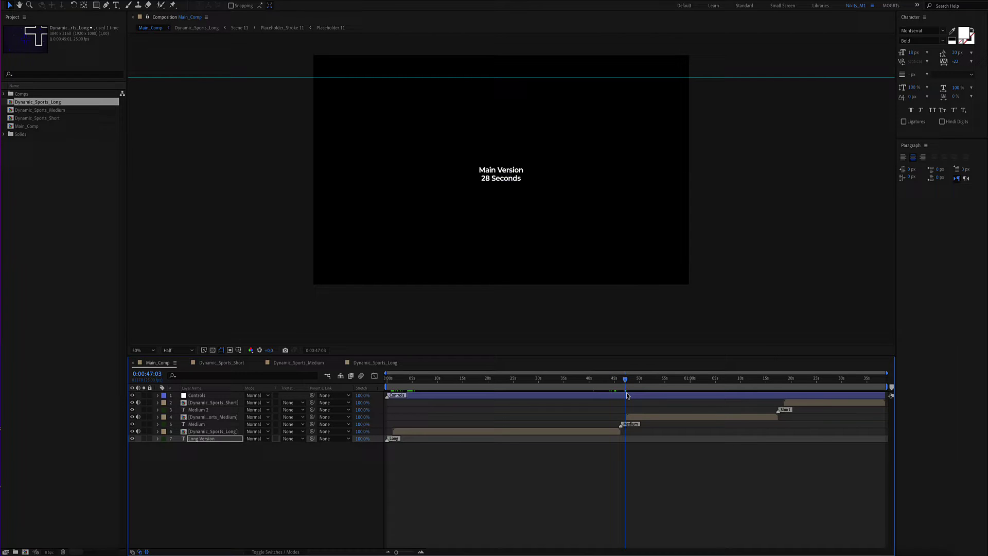
{"action": "left_click_drag", "start_coordinate": [627, 395], "coordinate": [785, 397]}
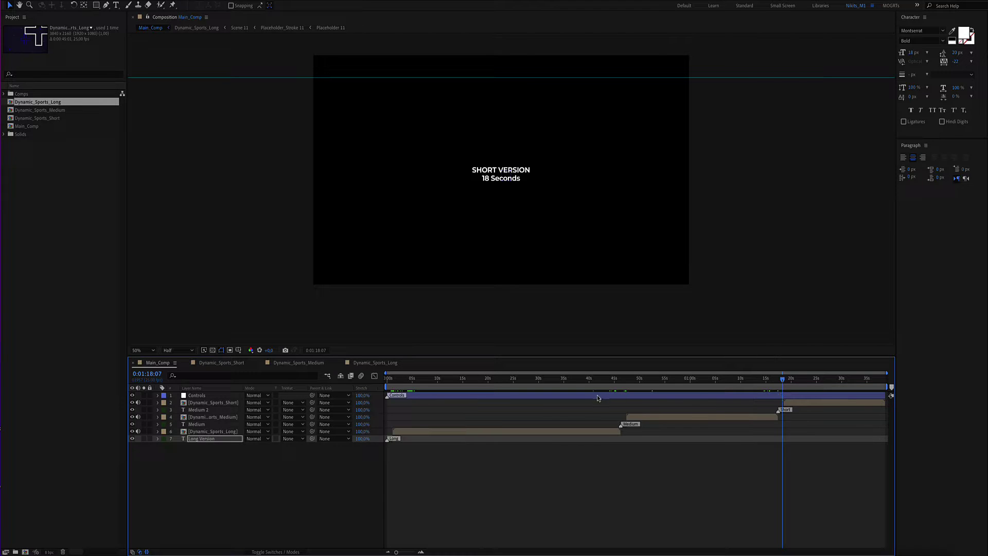
{"action": "double_click", "coordinate": [429, 433]}
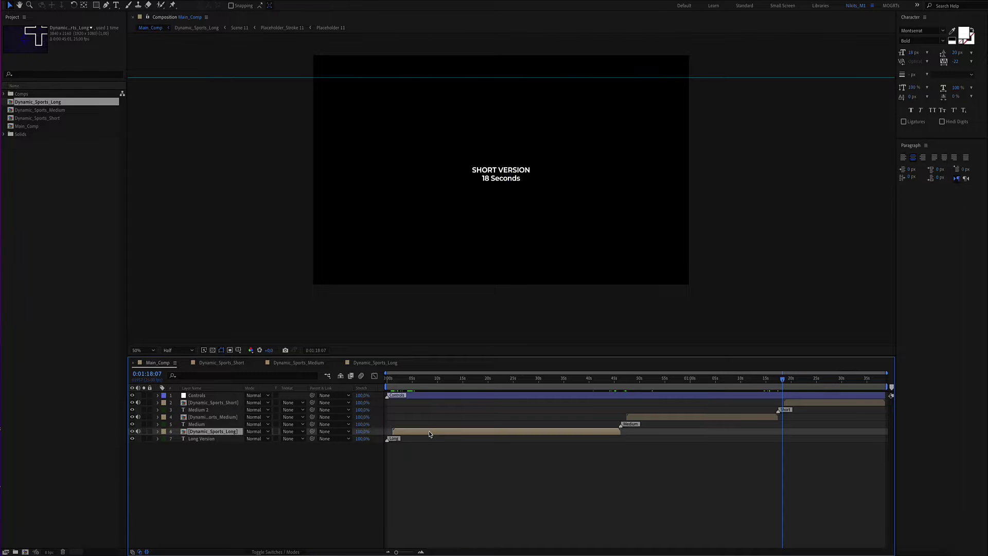
{"action": "left_click_drag", "start_coordinate": [438, 354], "coordinate": [435, 225]}
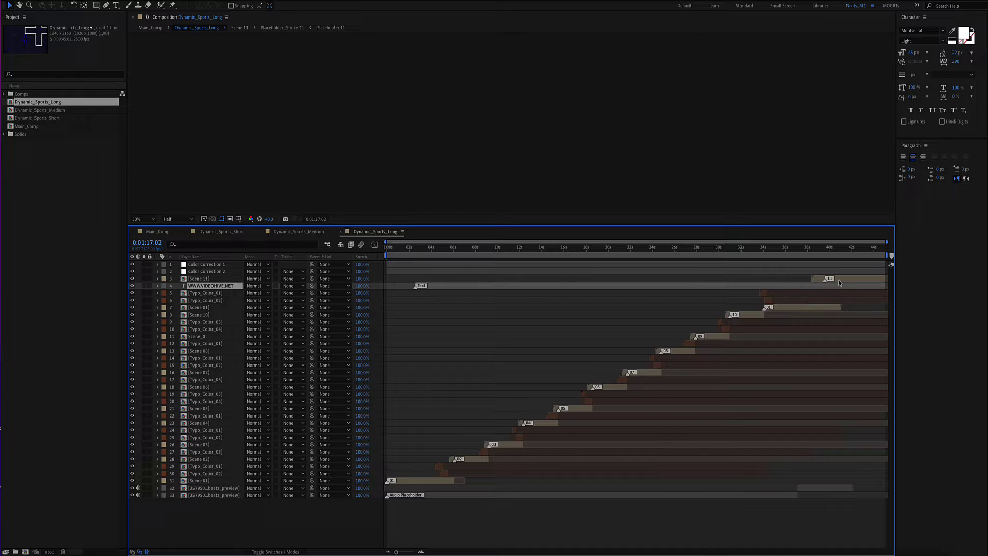
{"action": "key", "text": "i"}
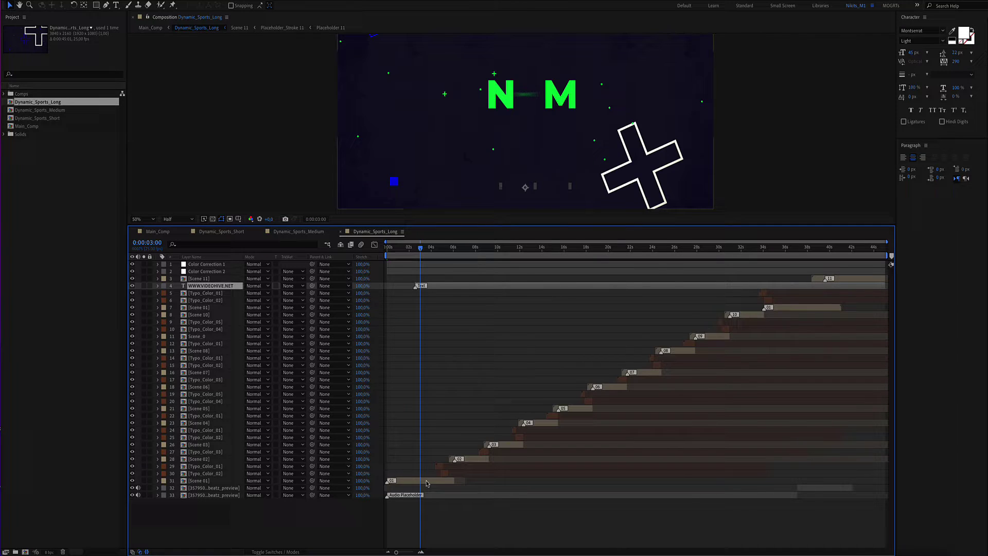
Open Scene 01 with a larger preview, scrub to the ENVATO title and select Text 1.
{"action": "double_click", "coordinate": [426, 483]}
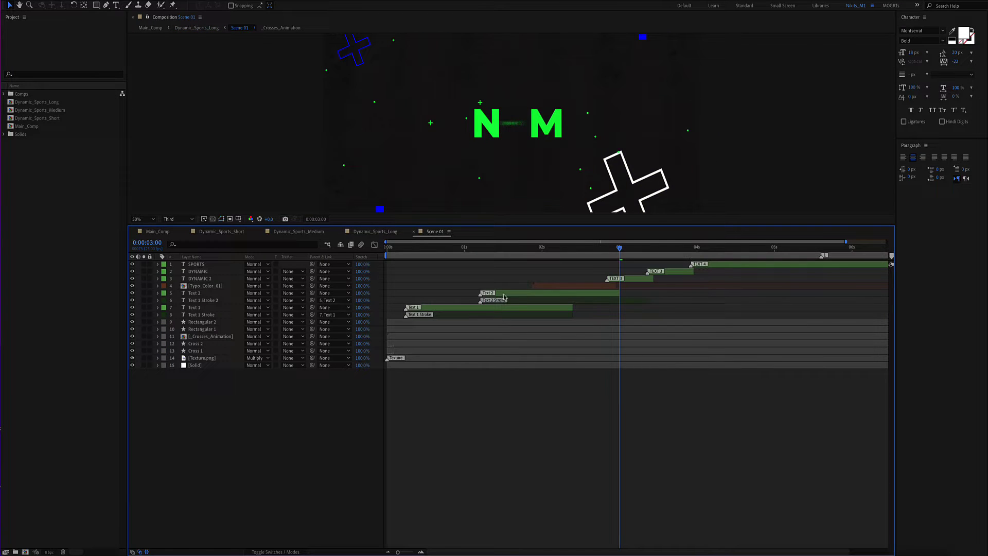
{"action": "left_click_drag", "start_coordinate": [530, 224], "coordinate": [517, 306]}
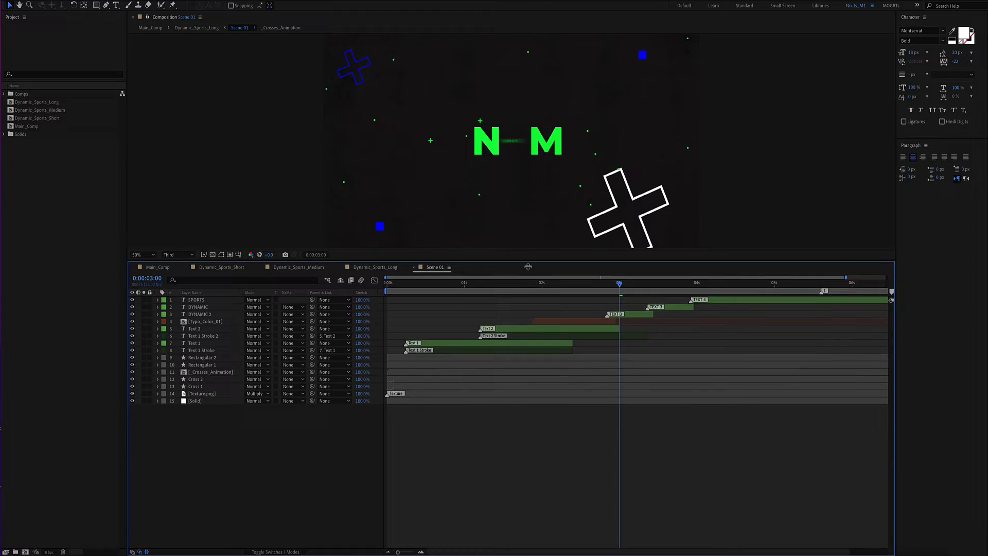
{"action": "left_click_drag", "start_coordinate": [415, 331], "coordinate": [564, 350]}
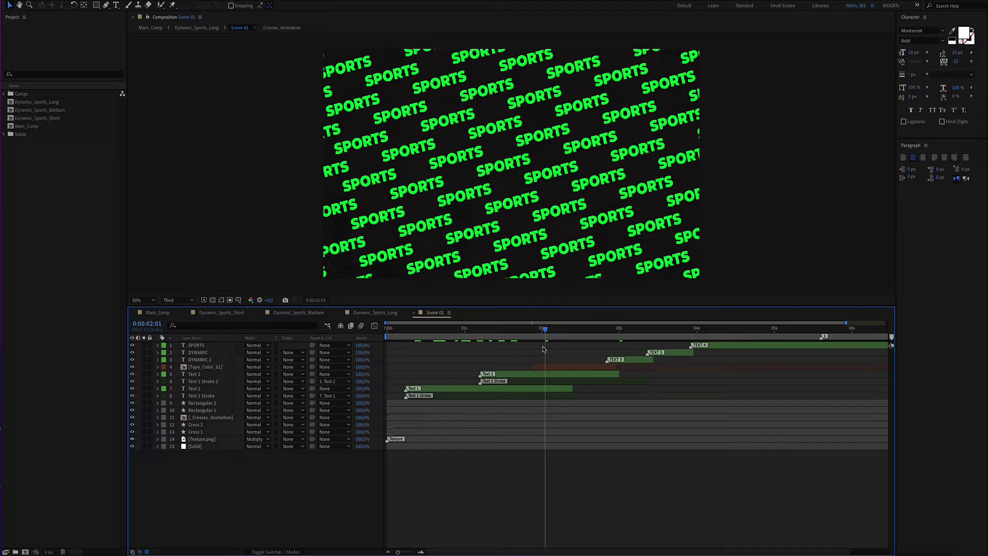
{"action": "left_click_drag", "start_coordinate": [564, 350], "coordinate": [458, 363]}
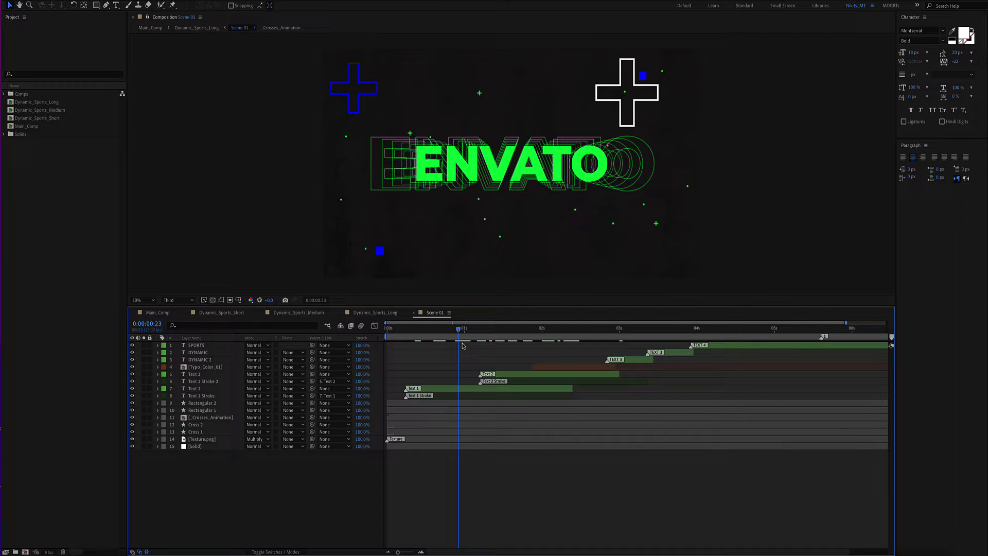
{"action": "left_click", "coordinate": [436, 391]}
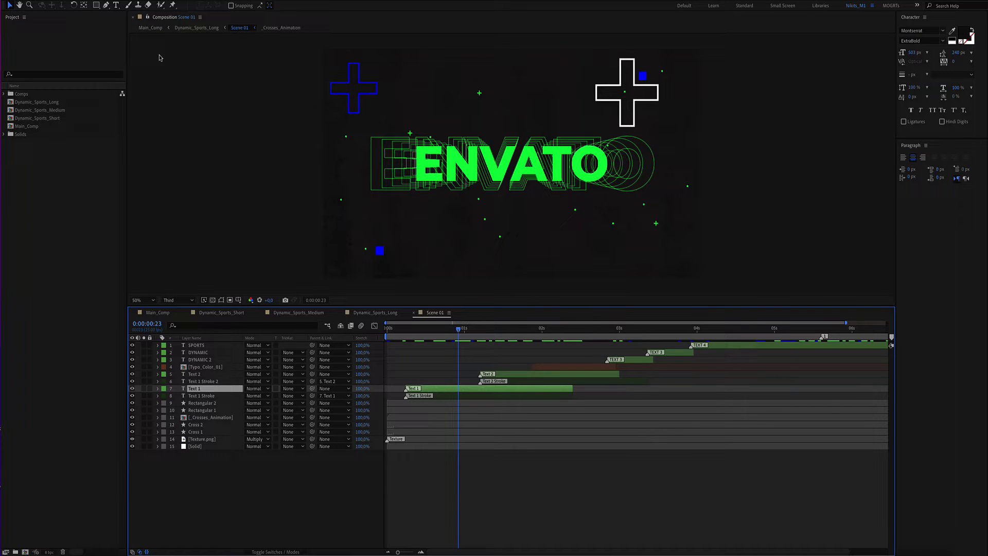
Retype the ENVATO title as PIXAMINS and check the linked Text 1 Stroke layer.
{"action": "left_click", "coordinate": [116, 5]}
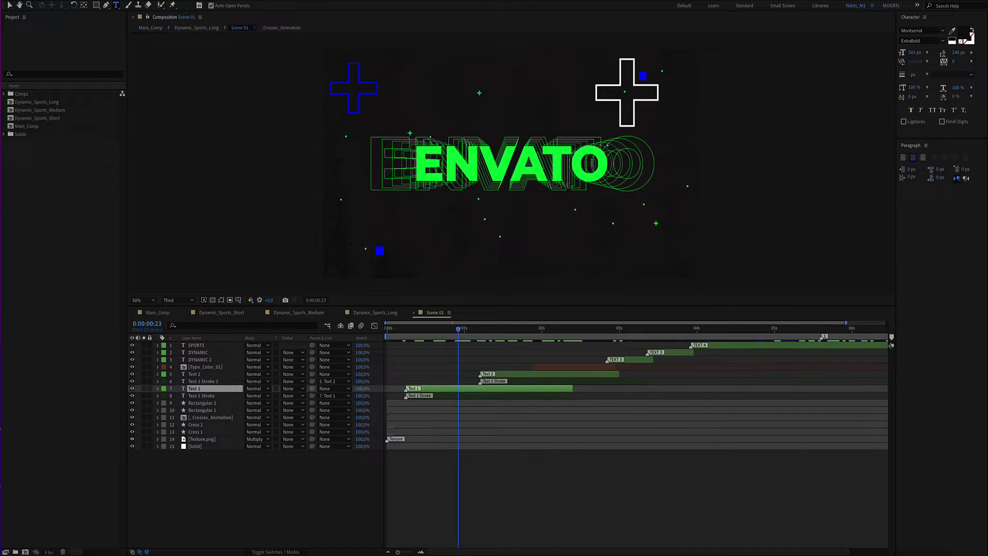
{"action": "left_click_drag", "start_coordinate": [609, 166], "coordinate": [421, 168]}
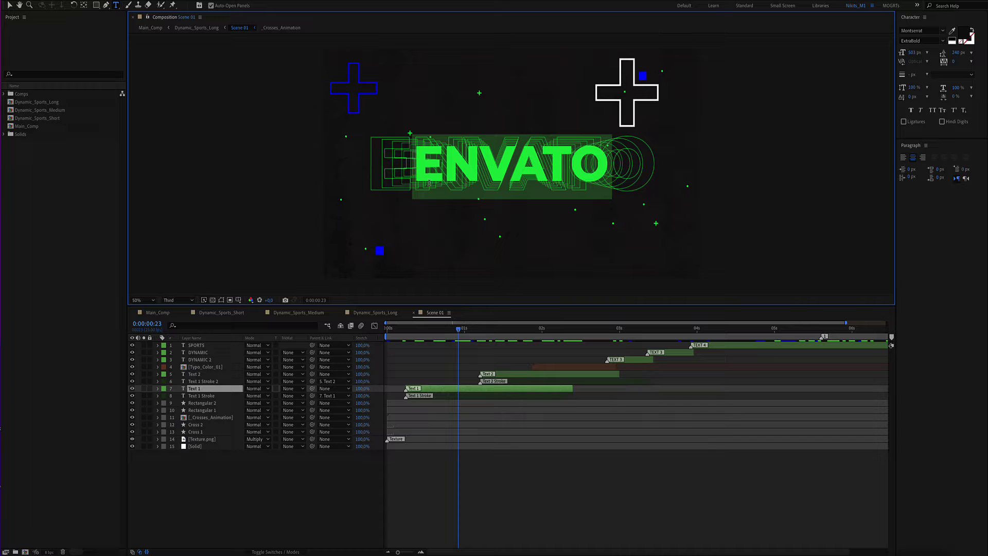
{"action": "type", "text": "PIXAMIN"}
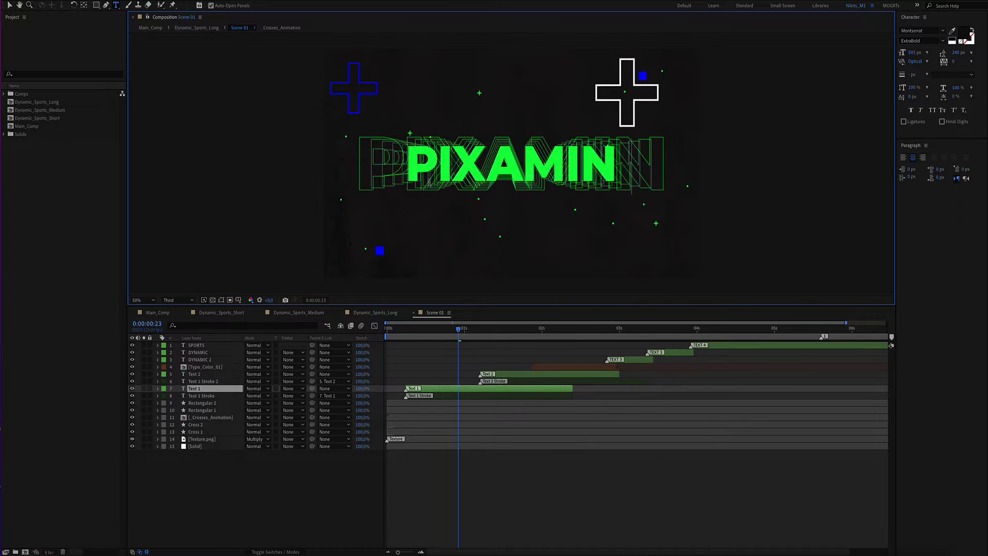
{"action": "type", "text": "S"}
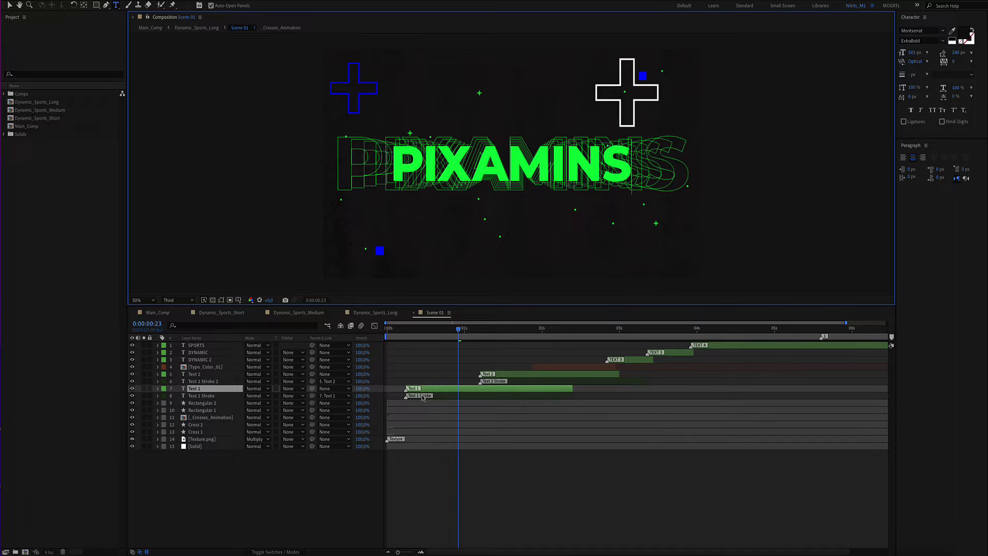
{"action": "left_click", "coordinate": [422, 397]}
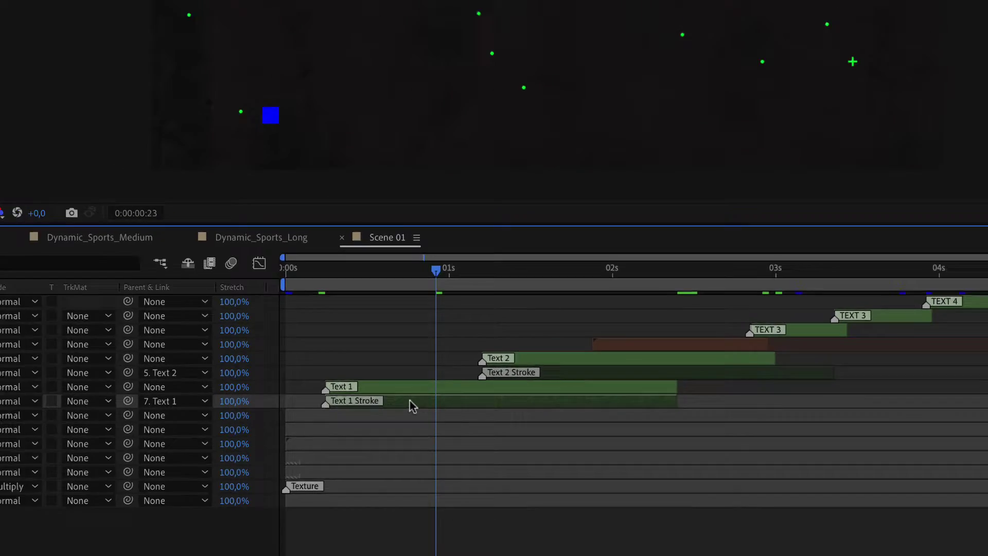
Preview Scene 01's PRESENTS and SPORTS animation, then select the Typo_Color_01 layer.
{"action": "left_click", "coordinate": [481, 329]}
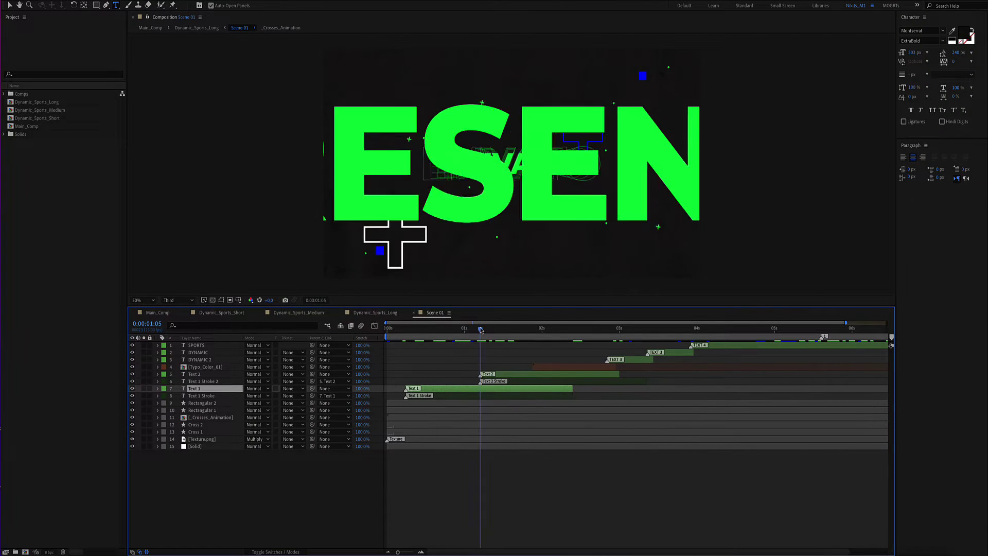
{"action": "mouse_move", "coordinate": [481, 329]}
{"action": "left_mouse_down"}
{"action": "mouse_move", "coordinate": [527, 343]}
{"action": "mouse_move", "coordinate": [574, 337]}
{"action": "mouse_move", "coordinate": [567, 341]}
{"action": "left_mouse_up"}
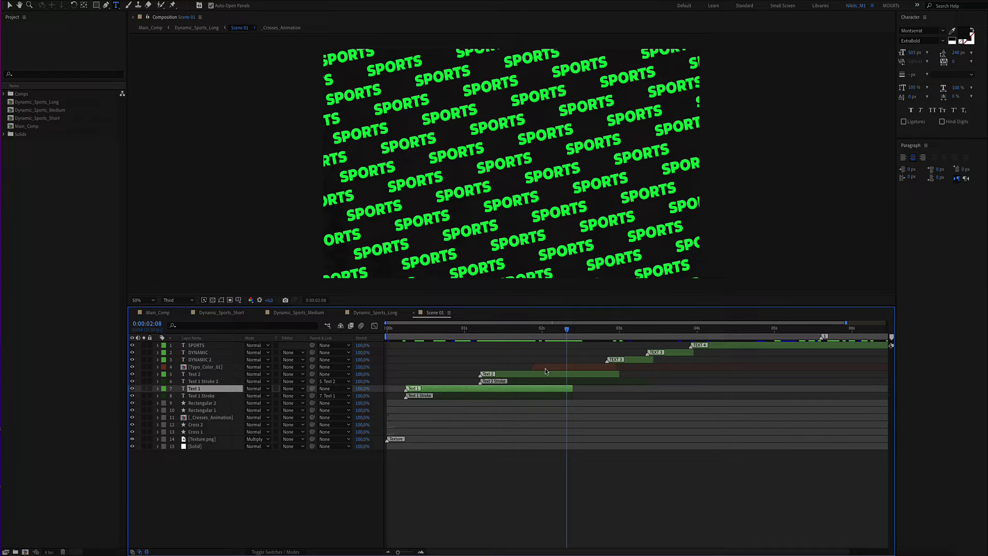
{"action": "left_click", "coordinate": [235, 368]}
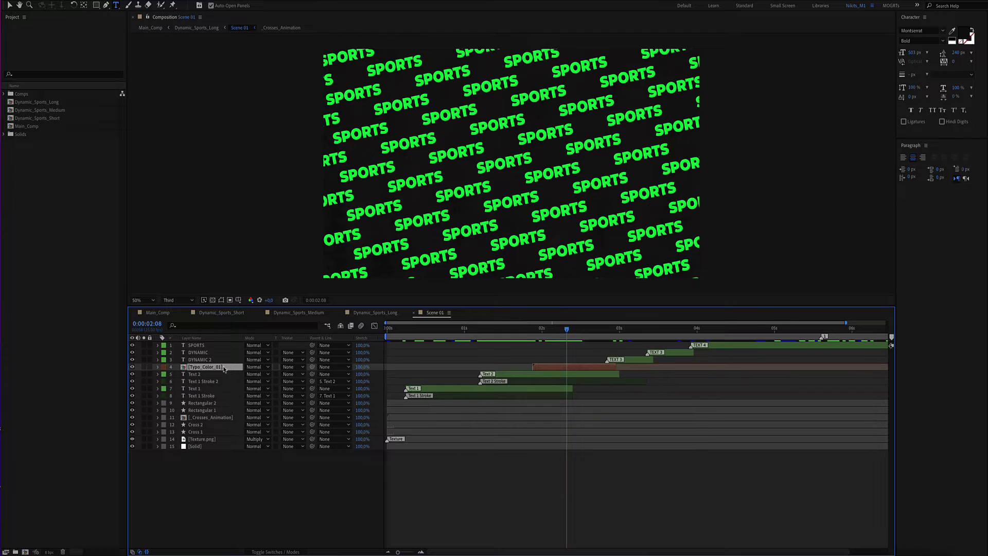
Open Typo_Color_01 at one second, then open its Typo_Color_02_PreComp_01 pattern precomp.
{"action": "double_click", "coordinate": [547, 367]}
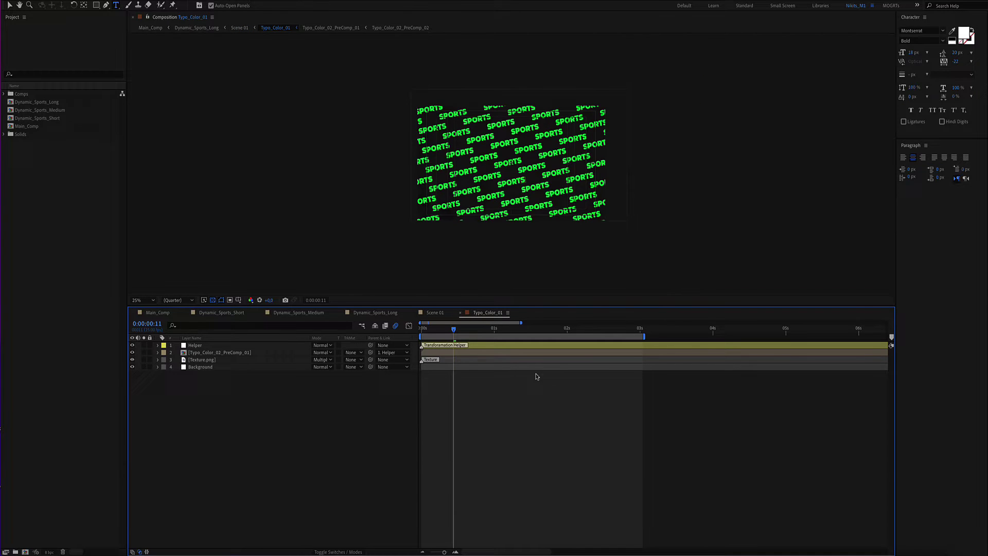
{"action": "left_click_drag", "start_coordinate": [461, 335], "coordinate": [509, 337]}
{"action": "left_click", "coordinate": [232, 352]}
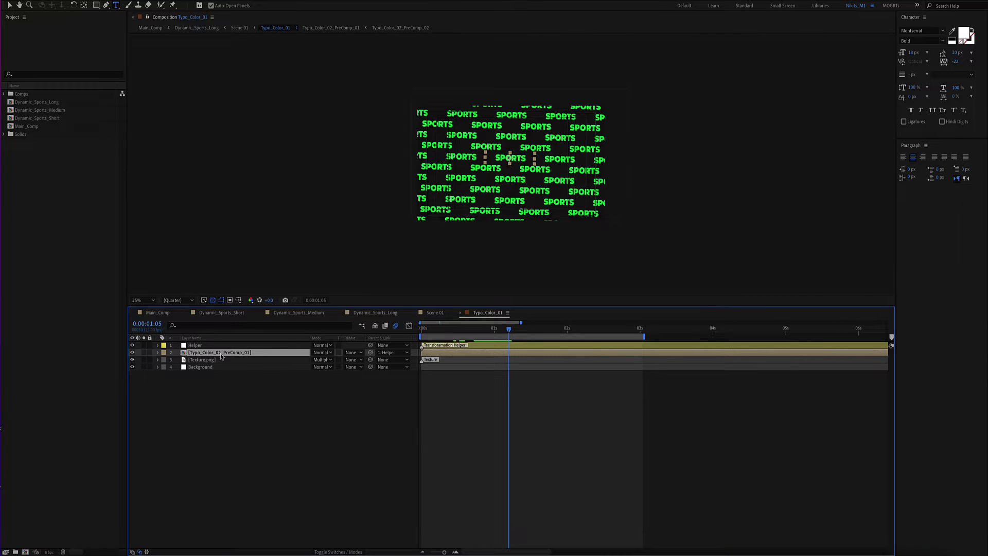
{"action": "double_click", "coordinate": [221, 354]}
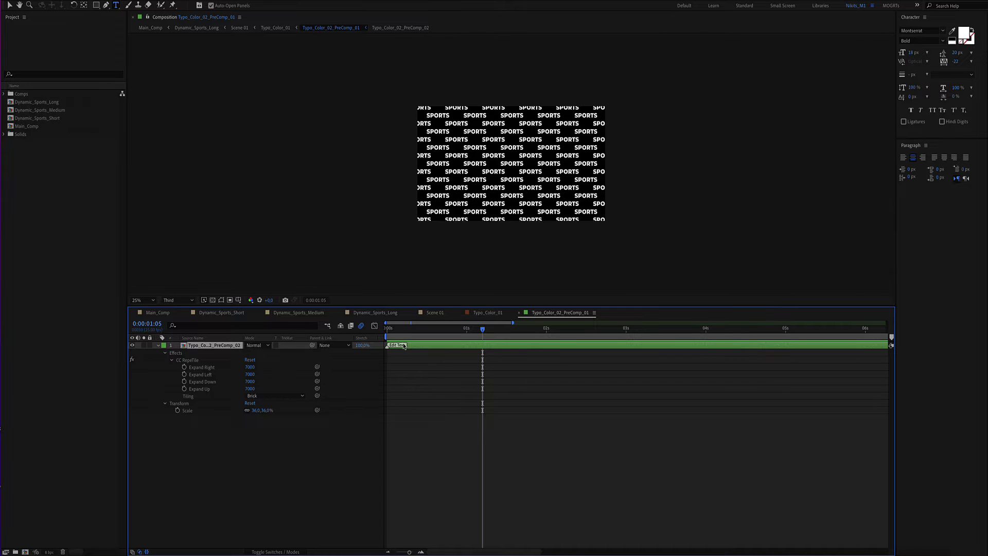
Change the nested SPORTS text to PIXAMINS and preview the tiled PIXAMINS pattern.
{"action": "double_click", "coordinate": [208, 344]}
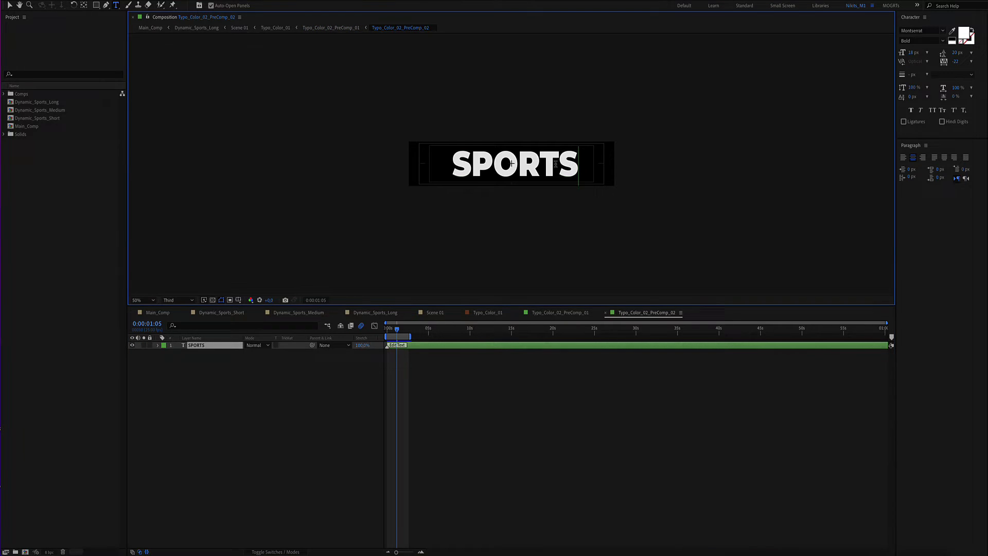
{"action": "double_click", "coordinate": [442, 165]}
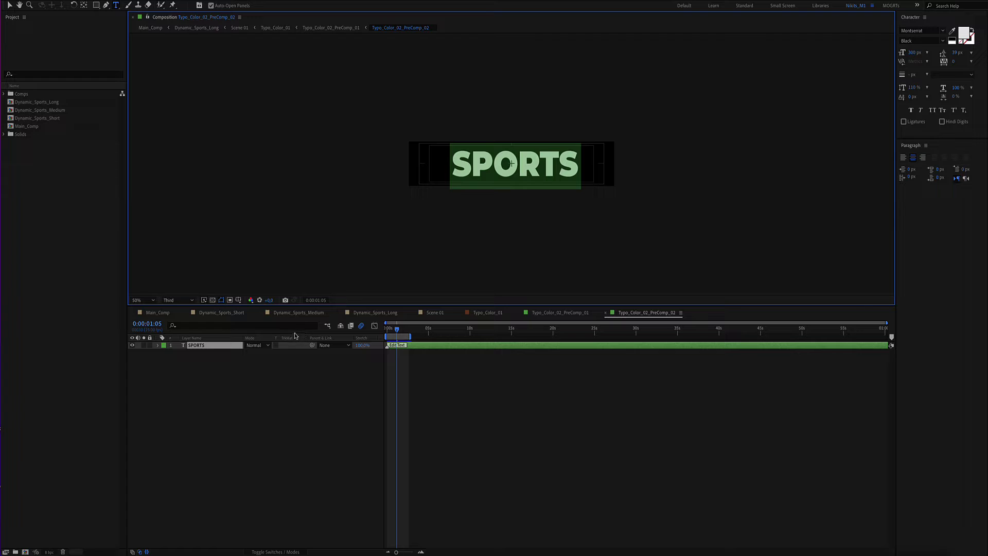
{"action": "type", "text": "PIX"}
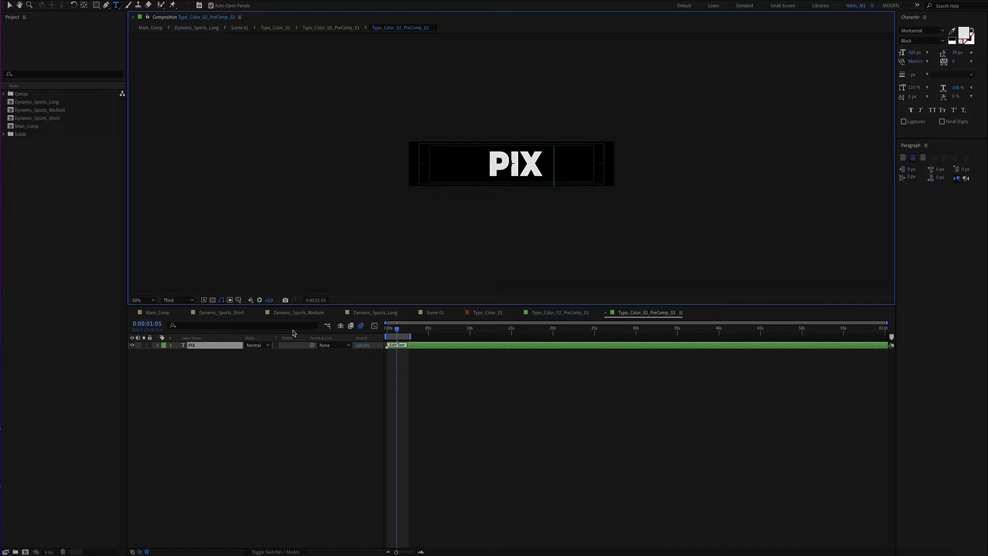
{"action": "type", "text": "AMINS"}
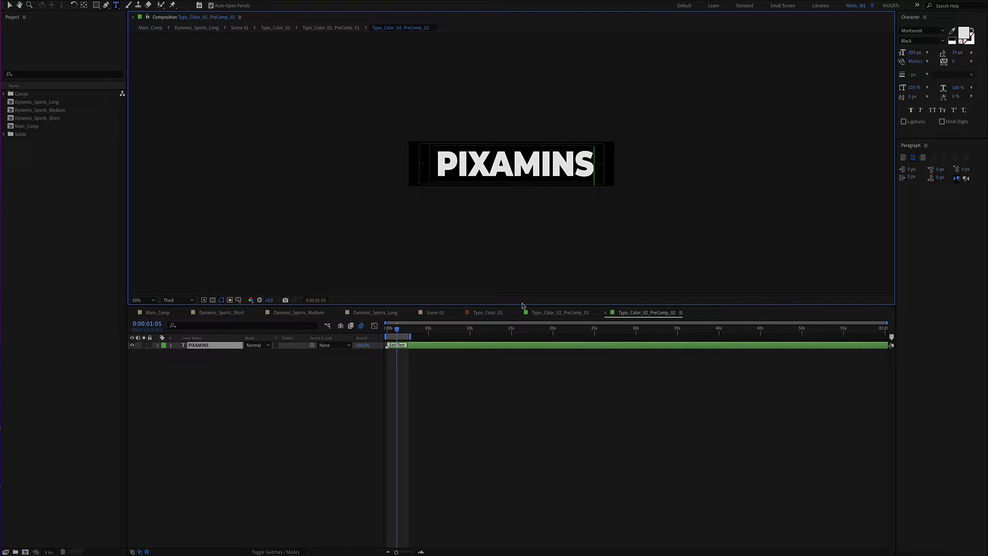
{"action": "left_click", "coordinate": [534, 313]}
{"action": "left_click_drag", "start_coordinate": [407, 328], "coordinate": [575, 328]}
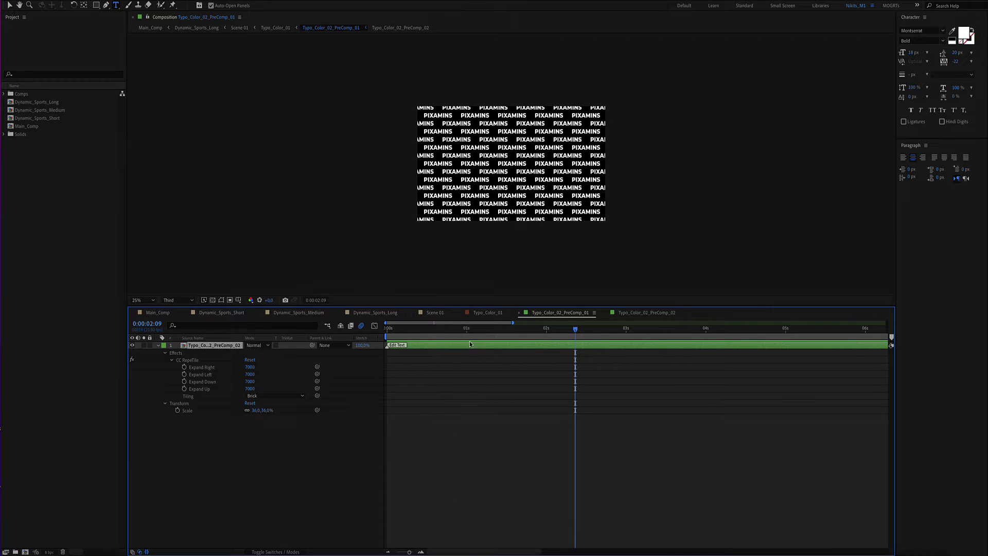
Preview the green rotated PIXAMINS pattern in Typo_Color_01, then the white tiled comp.
{"action": "left_click", "coordinate": [494, 314]}
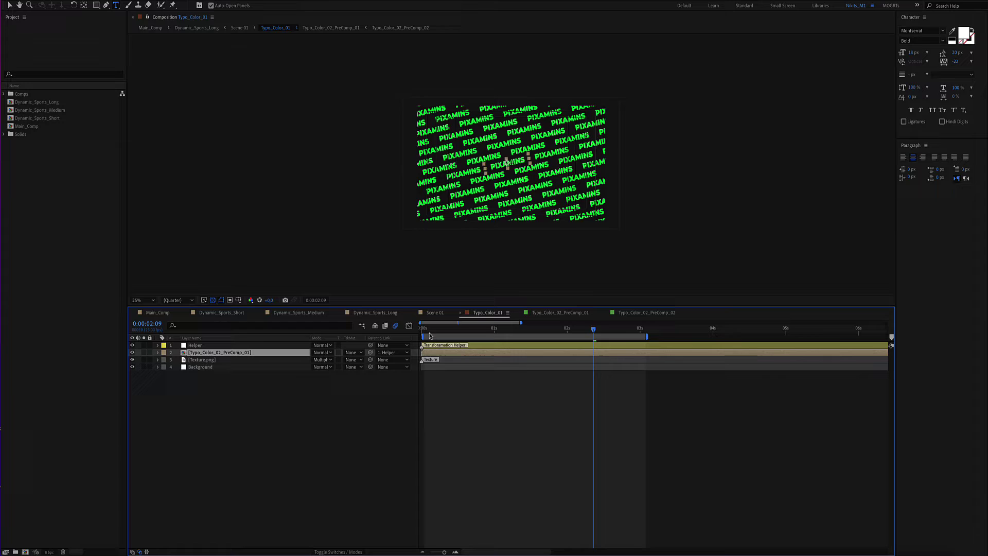
{"action": "mouse_move", "coordinate": [434, 329]}
{"action": "left_mouse_down"}
{"action": "mouse_move", "coordinate": [502, 331]}
{"action": "mouse_move", "coordinate": [450, 345]}
{"action": "left_mouse_up"}
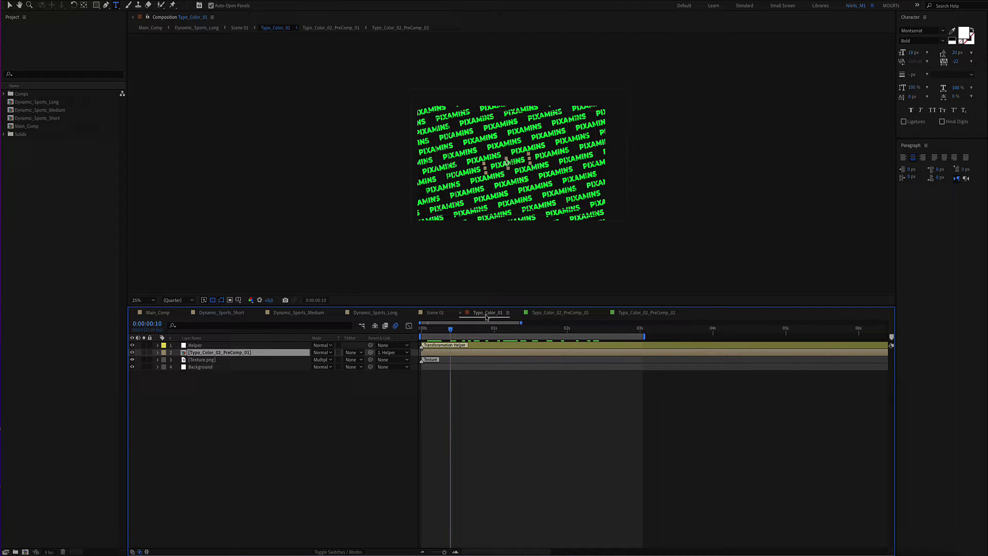
{"action": "left_click", "coordinate": [576, 313]}
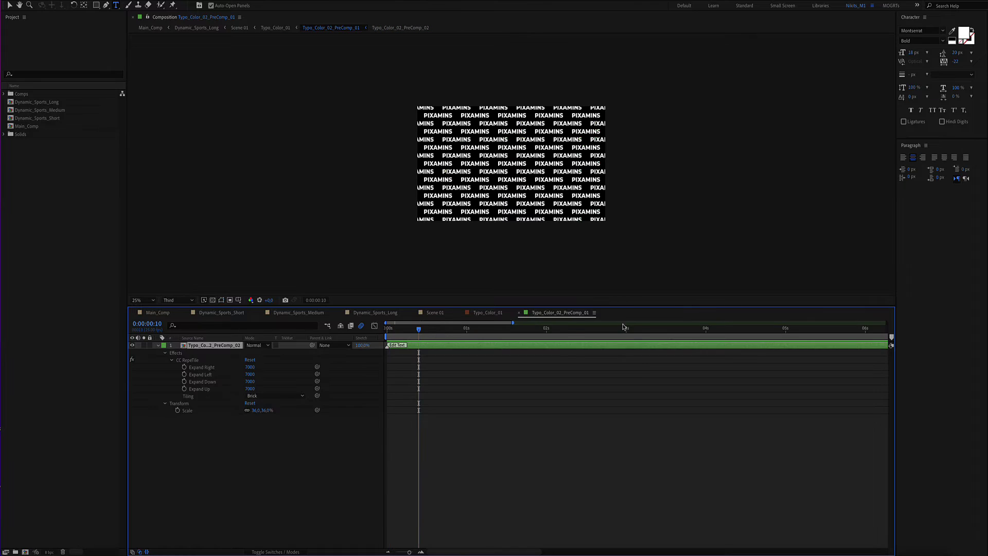
Close the typography comps, scrub Scene 01 and select its SPORTS title text for editing.
{"action": "key", "text": "ctrl+w"}
{"action": "key", "text": "ctrl+w"}
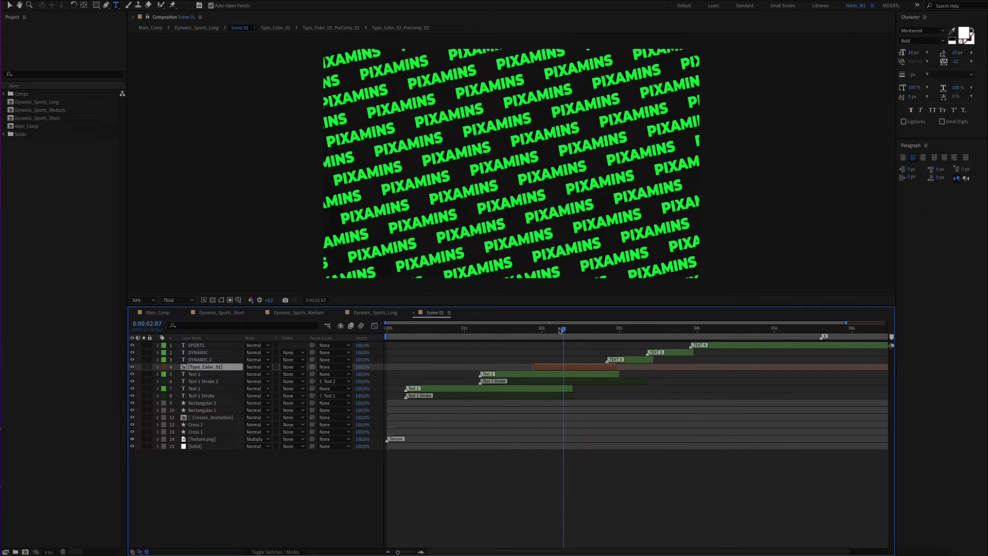
{"action": "mouse_move", "coordinate": [560, 330]}
{"action": "left_mouse_down"}
{"action": "mouse_move", "coordinate": [781, 342]}
{"action": "mouse_move", "coordinate": [744, 348]}
{"action": "left_mouse_up"}
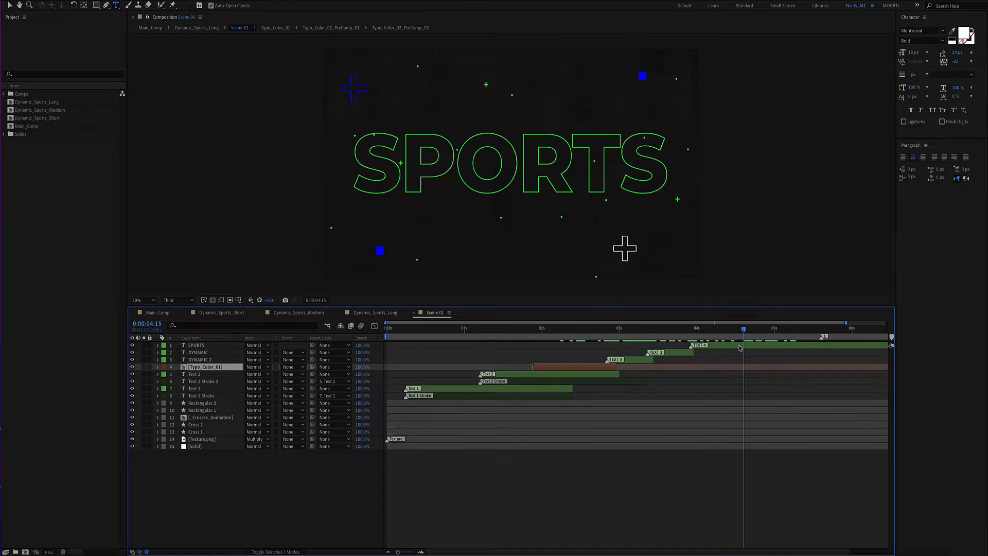
{"action": "left_click", "coordinate": [739, 345]}
{"action": "left_click_drag", "start_coordinate": [673, 208], "coordinate": [352, 221]}
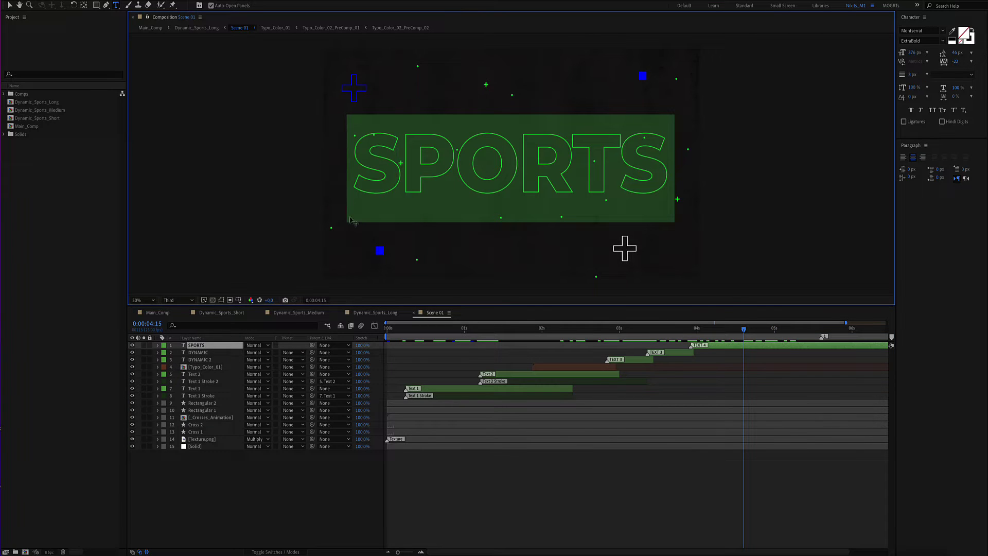
Return to the long edit, open Scene 02 and scrub to its large DYNAMIC title.
{"action": "left_click", "coordinate": [413, 313]}
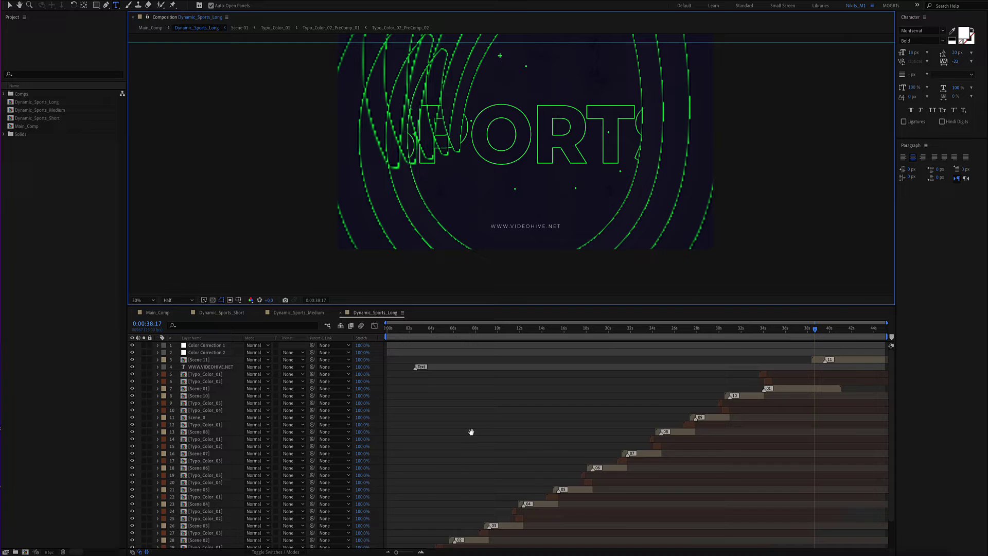
{"action": "key", "text": "v"}
{"action": "scroll", "coordinate": [470, 430], "scroll_direction": "down", "scroll_amount": 3}
{"action": "left_click", "coordinate": [471, 329]}
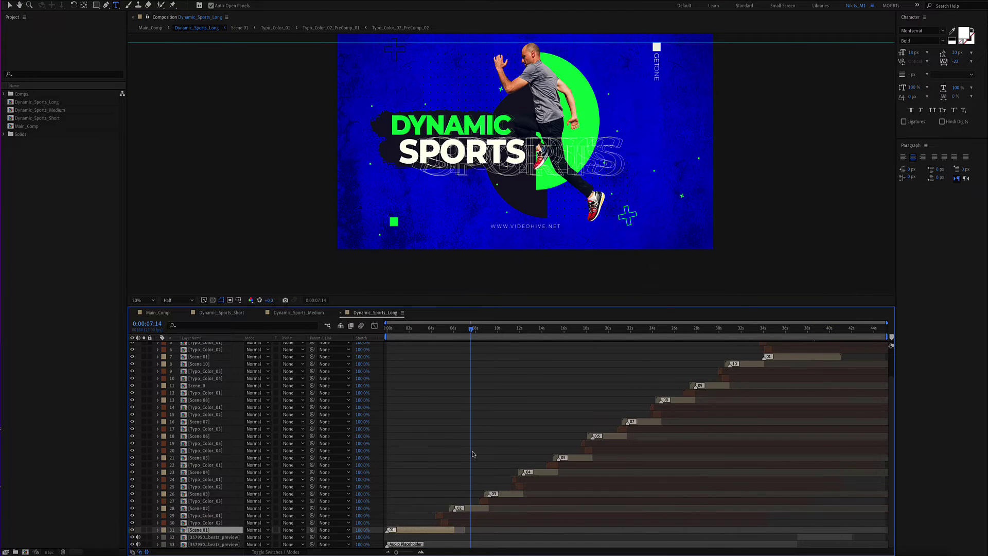
{"action": "double_click", "coordinate": [461, 507]}
{"action": "left_click", "coordinate": [434, 331]}
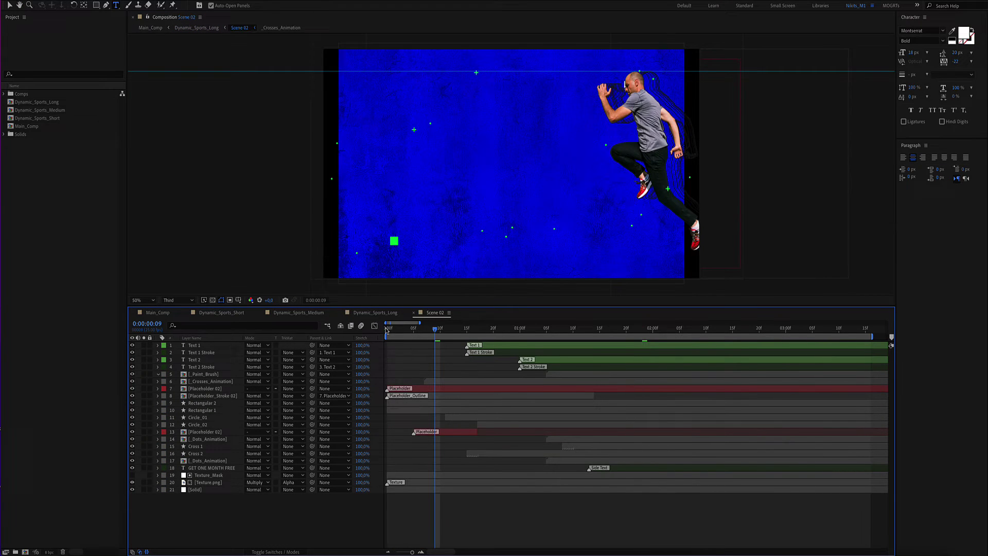
{"action": "left_click_drag", "start_coordinate": [437, 331], "coordinate": [717, 332]}
Inspect the Placeholder 02 runner comp, close it, and replay Scene 02's DYNAMIC title animation.
{"action": "left_click", "coordinate": [408, 389]}
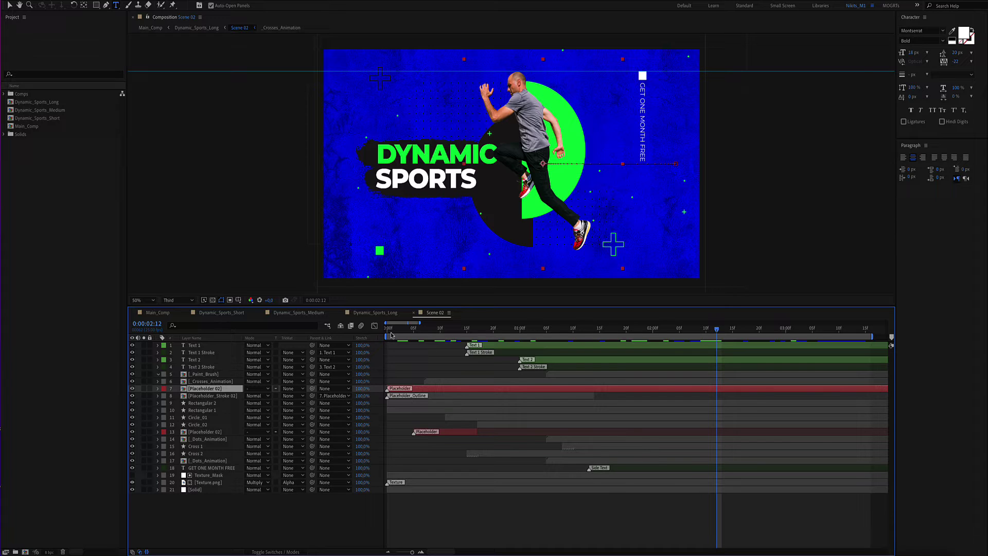
{"action": "left_click_drag", "start_coordinate": [391, 332], "coordinate": [491, 352]}
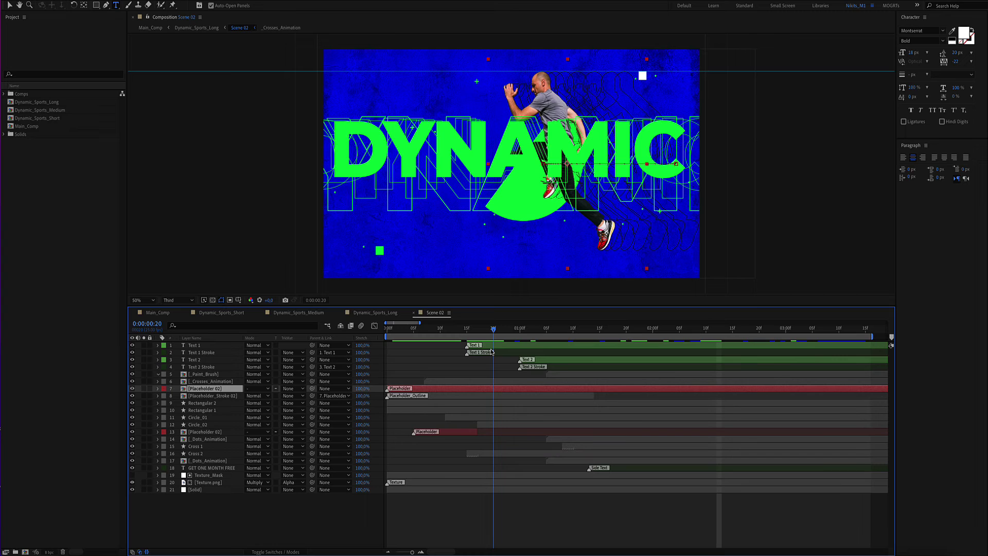
{"action": "double_click", "coordinate": [416, 389]}
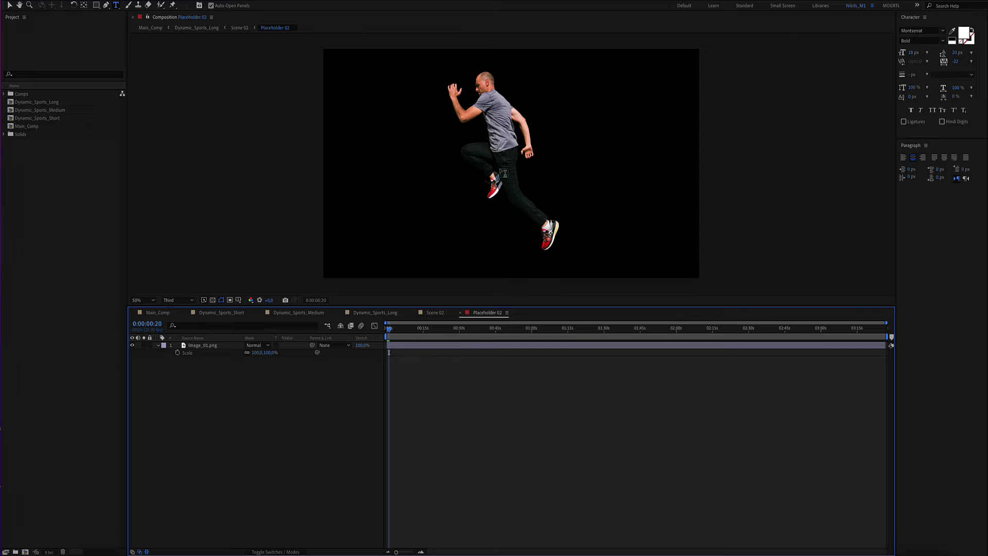
{"action": "key", "text": "v"}
{"action": "left_click_drag", "start_coordinate": [503, 176], "coordinate": [519, 195]}
{"action": "key", "text": "ctrl+w"}
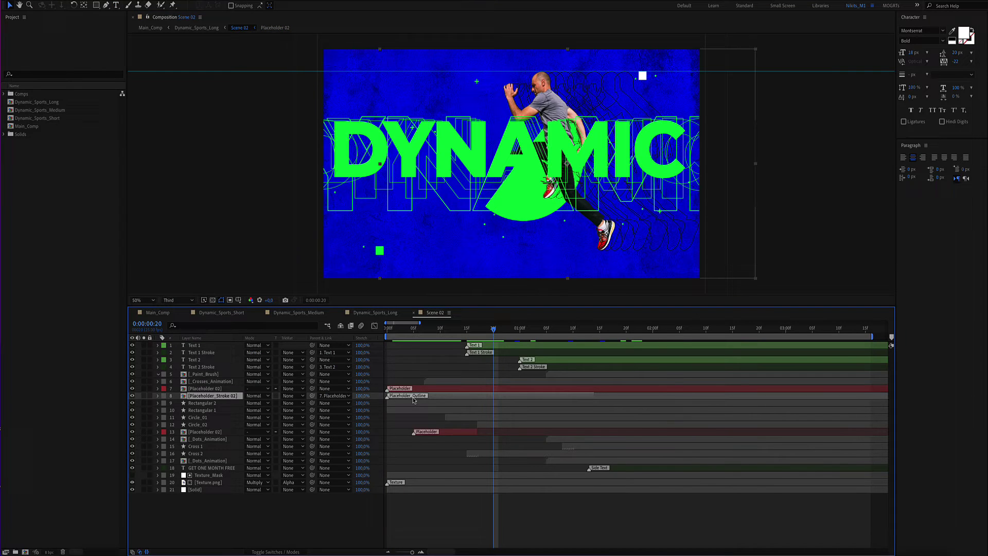
{"action": "mouse_move", "coordinate": [388, 330]}
{"action": "left_mouse_down"}
{"action": "mouse_move", "coordinate": [476, 330]}
{"action": "mouse_move", "coordinate": [545, 353]}
{"action": "left_mouse_up"}
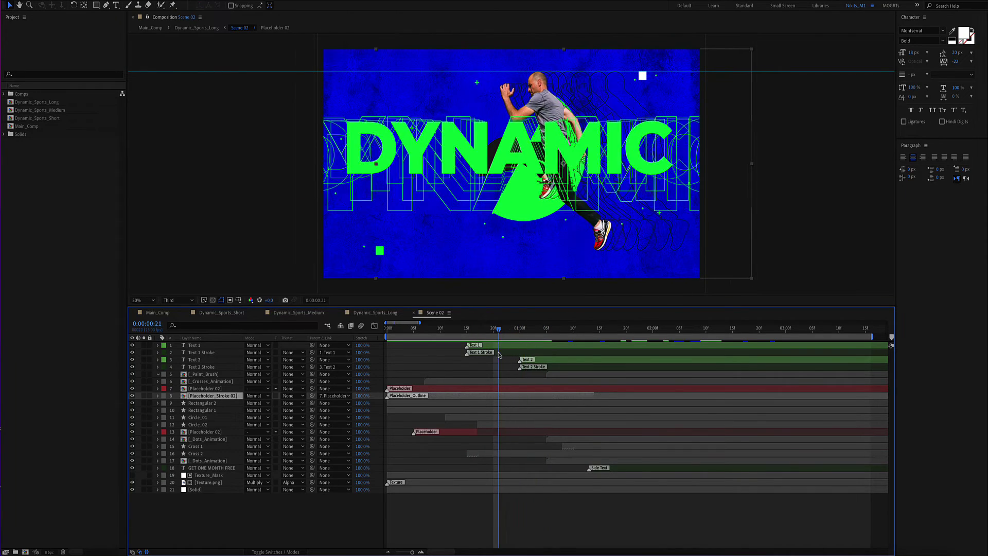
{"action": "mouse_move", "coordinate": [545, 353]}
{"action": "left_mouse_down"}
{"action": "mouse_move", "coordinate": [495, 360]}
{"action": "mouse_move", "coordinate": [695, 359]}
{"action": "left_mouse_up"}
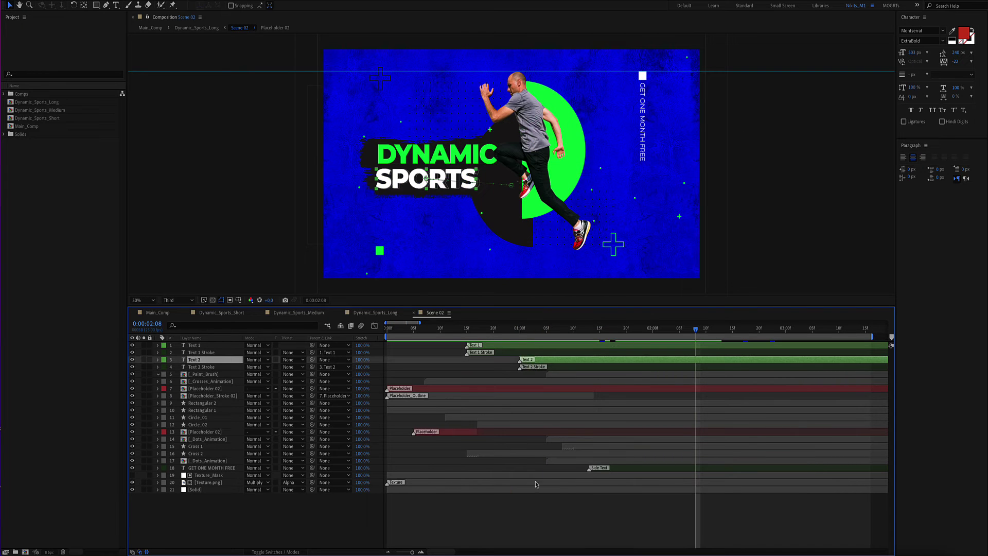
Edit the vertical GET ONE MONTH FREE side text and play back Scene 02.
{"action": "left_click", "coordinate": [604, 471]}
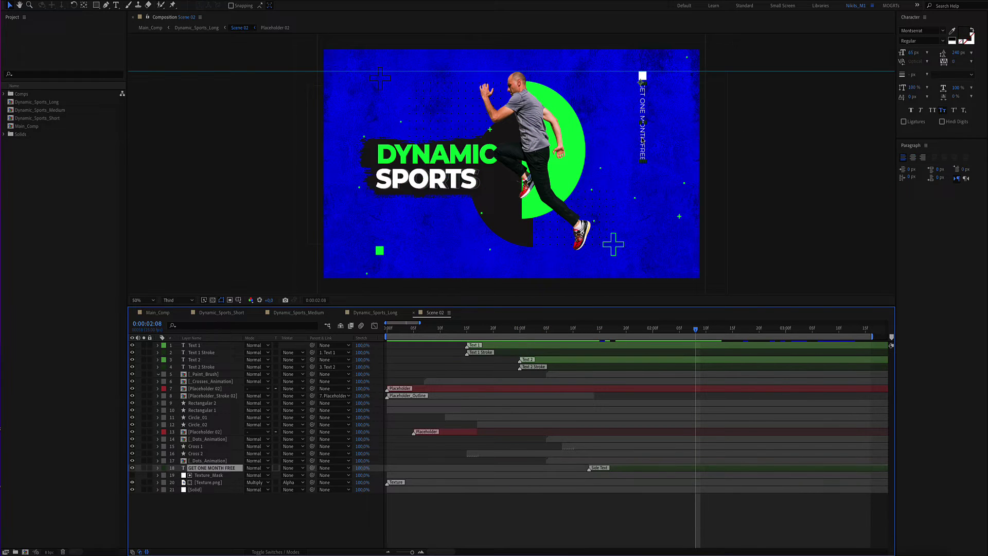
{"action": "left_click", "coordinate": [115, 5]}
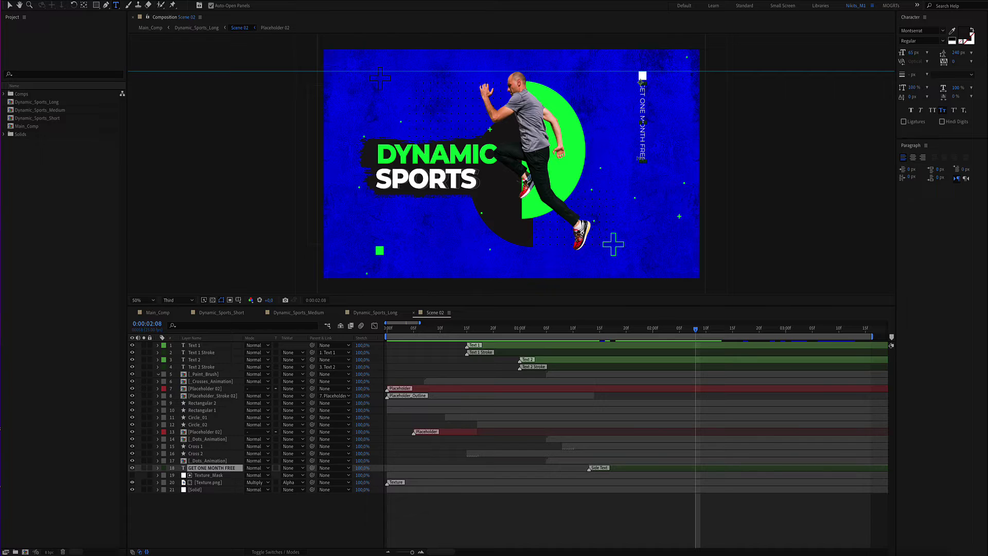
{"action": "left_click", "coordinate": [642, 158]}
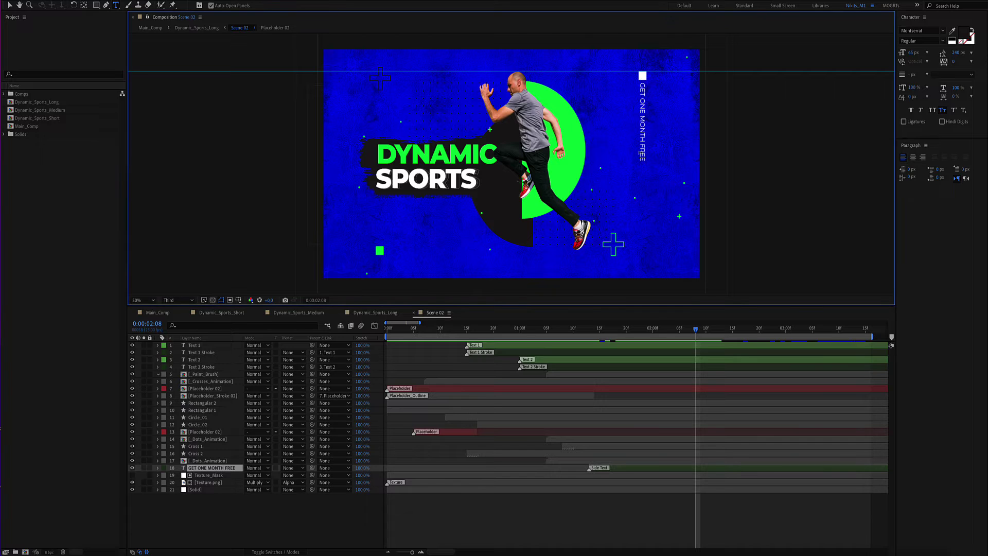
{"action": "right_click", "coordinate": [632, 99]}
{"action": "key", "text": "Escape"}
{"action": "left_click", "coordinate": [561, 519]}
{"action": "key", "text": "space"}
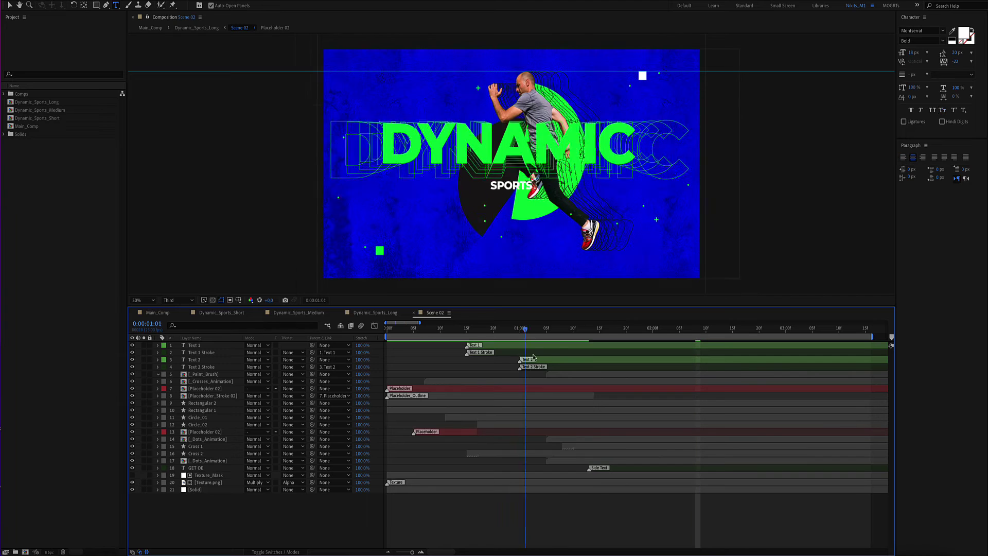
Hide and restore the Texture.png overlay, then close the Scene 02 tab.
{"action": "left_click", "coordinate": [443, 483]}
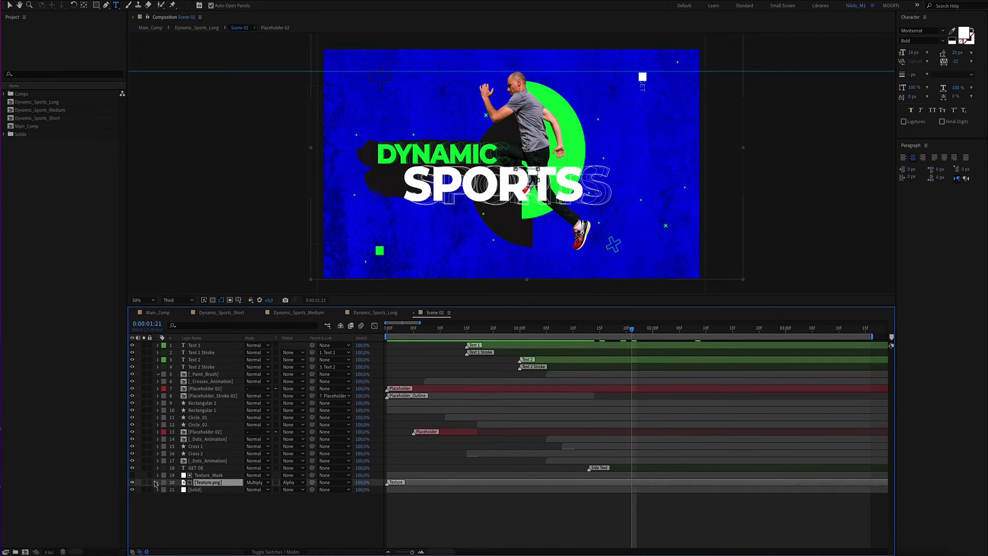
{"action": "left_click", "coordinate": [132, 482]}
{"action": "left_click", "coordinate": [131, 482]}
{"action": "key", "text": "ctrl+w"}
{"action": "left_click", "coordinate": [509, 496]}
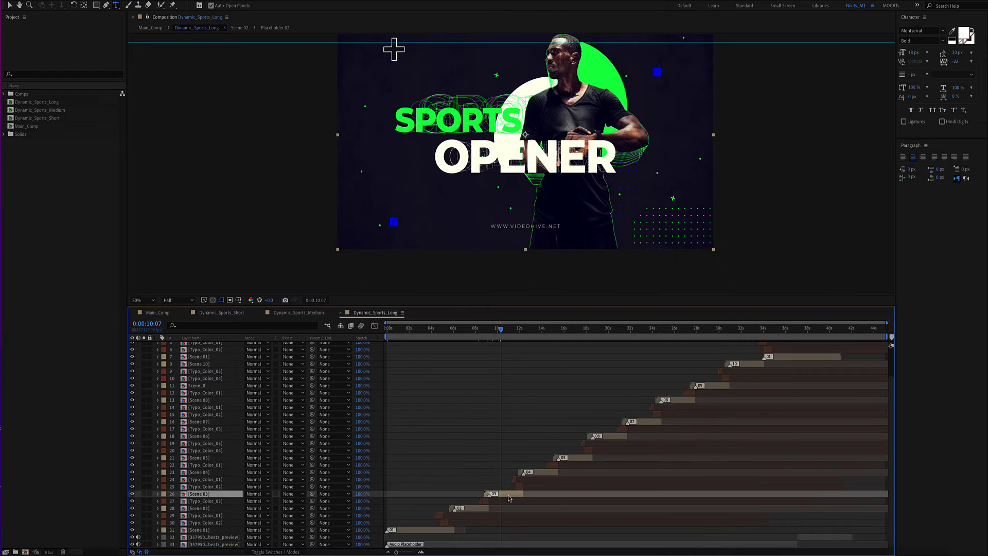
{"action": "double_click", "coordinate": [508, 496]}
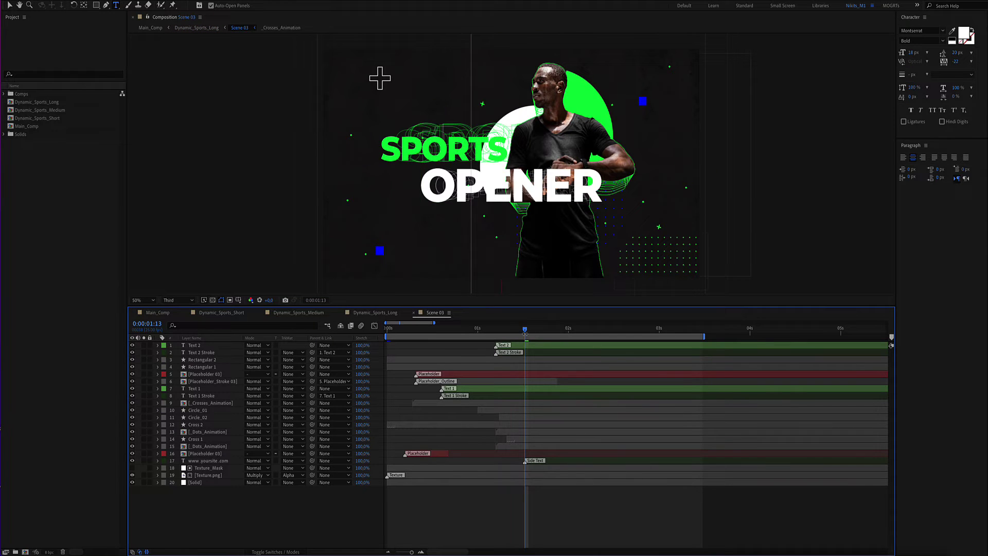
{"action": "key", "text": "space"}
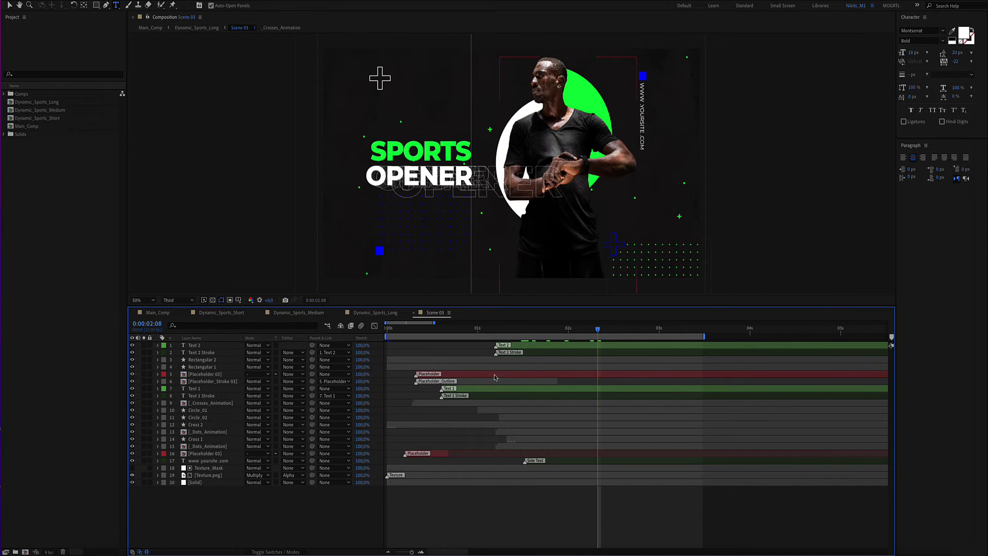
{"action": "left_click", "coordinate": [494, 377]}
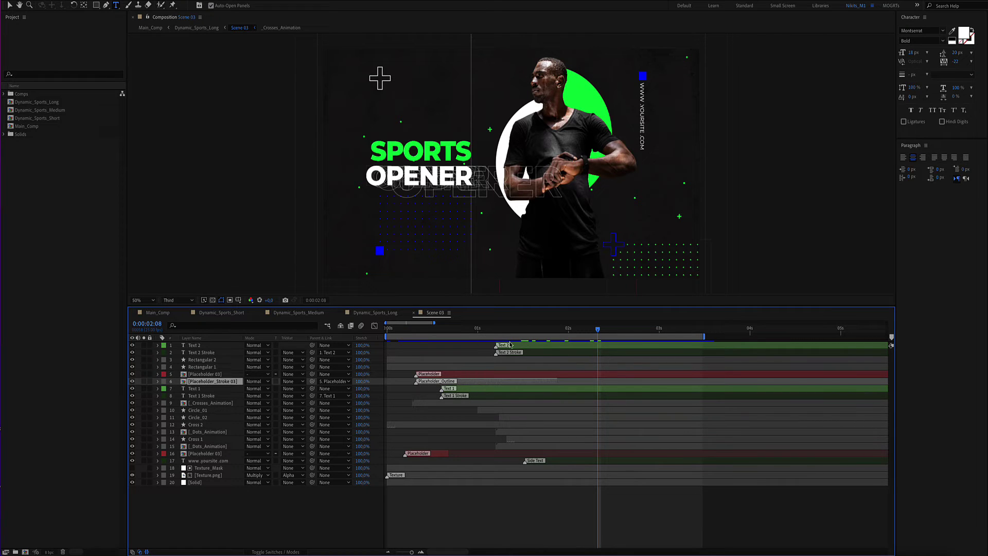
{"action": "left_click", "coordinate": [510, 346]}
{"action": "left_click", "coordinate": [516, 353], "text": "shift"}
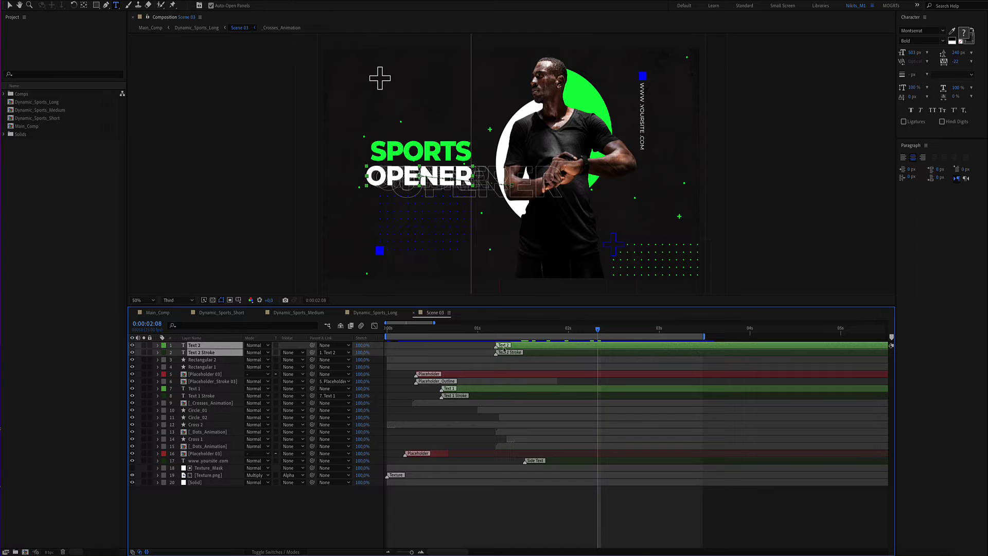
{"action": "left_click", "coordinate": [429, 156]}
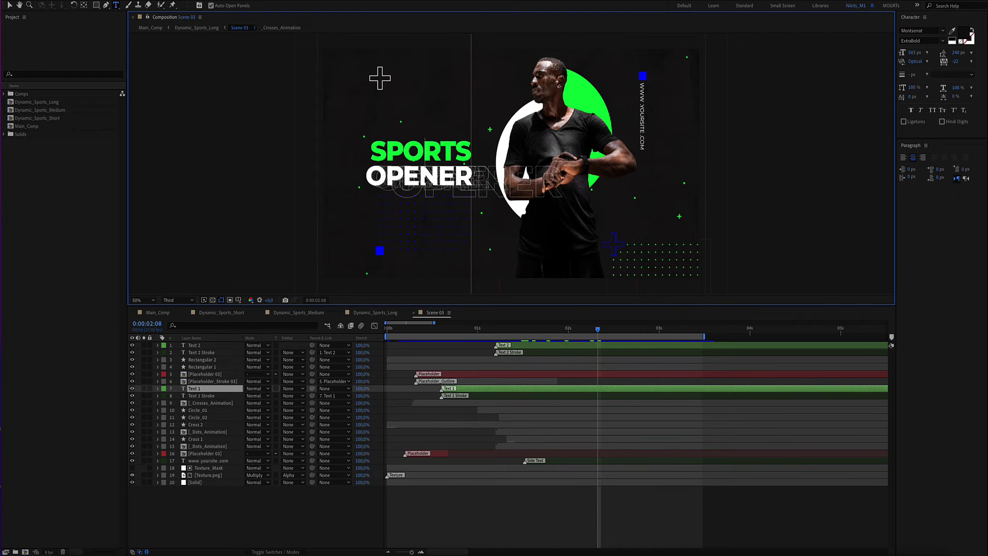
{"action": "left_click", "coordinate": [594, 334]}
{"action": "key", "text": "space"}
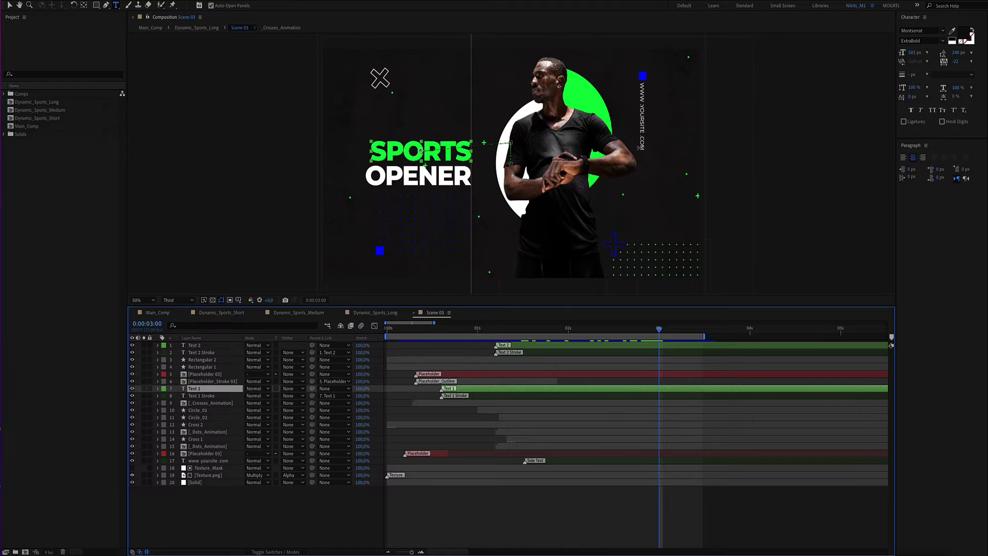
{"action": "left_click", "coordinate": [642, 116]}
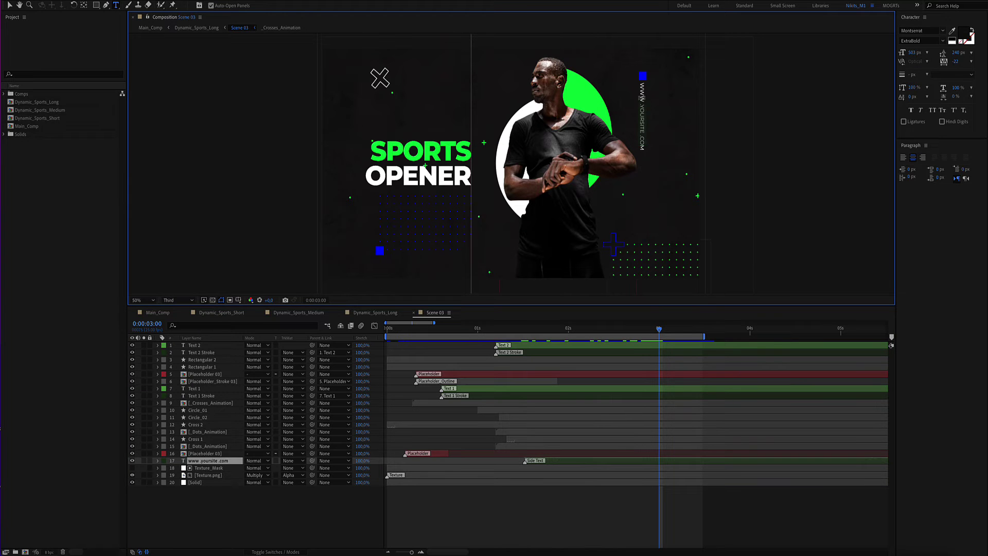
{"action": "left_click", "coordinate": [412, 313]}
Preview the ARE YOU and NOW IS YOUR TIME scenes, then select Main_Comp's Controls layer.
{"action": "left_click_drag", "start_coordinate": [518, 331], "coordinate": [570, 348]}
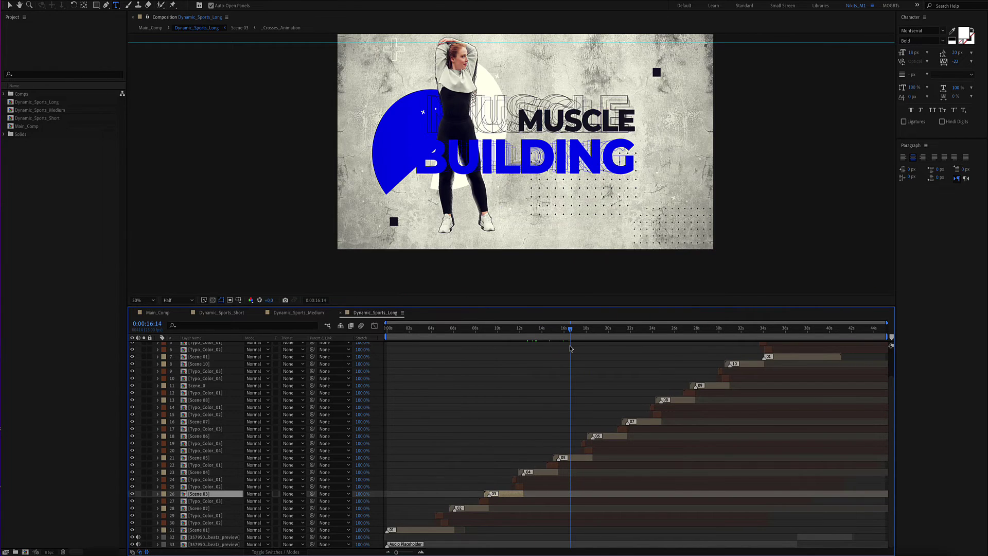
{"action": "left_click_drag", "start_coordinate": [571, 348], "coordinate": [607, 349]}
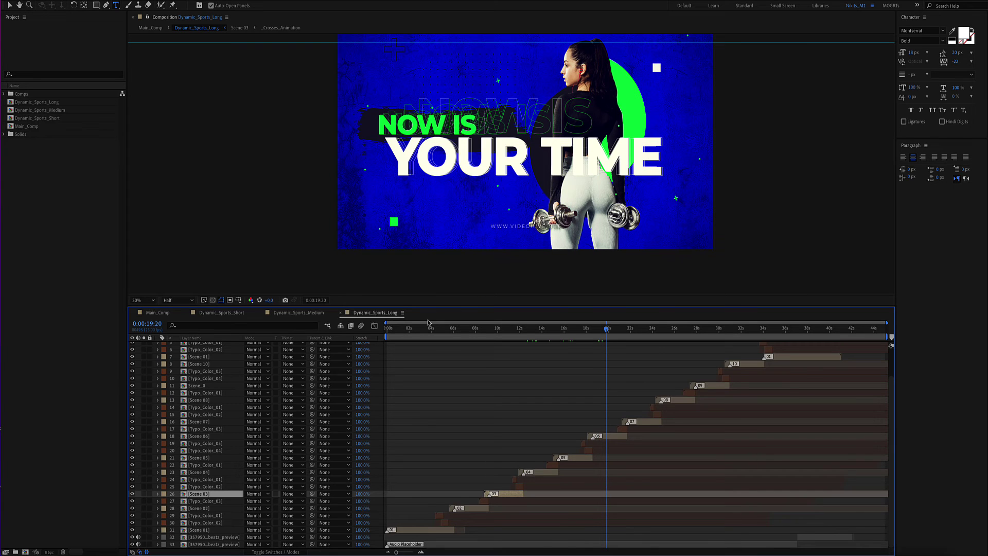
{"action": "left_click", "coordinate": [159, 313]}
{"action": "left_click", "coordinate": [481, 346]}
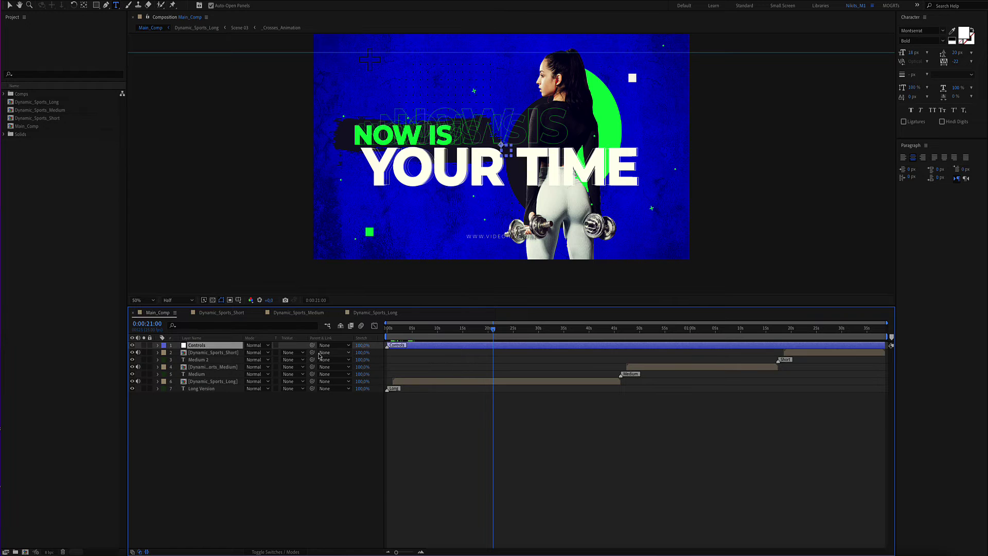
Show the Controls layer's effect settings and move the preview to the NEVER GIVE UP scene.
{"action": "key", "text": "e"}
{"action": "left_click", "coordinate": [196, 352]}
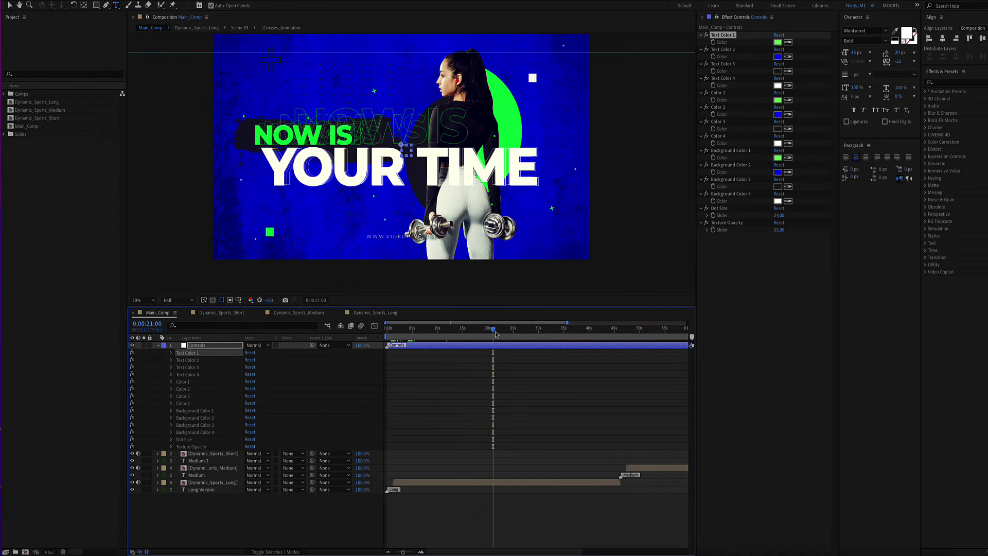
{"action": "left_click_drag", "start_coordinate": [496, 334], "coordinate": [522, 330]}
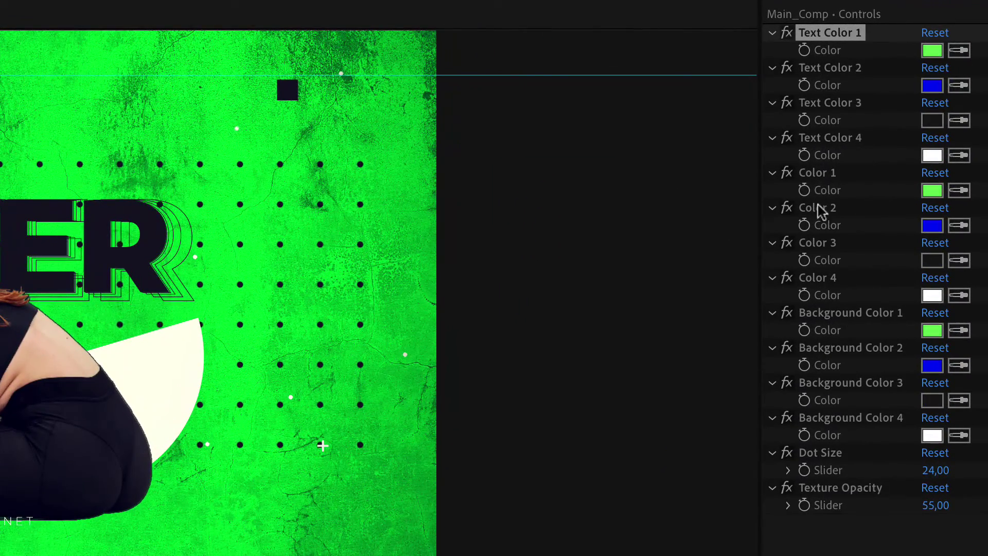
Highlight Text Color 1–4, Color 1–4 and Background Color 1–4 while the preview plays.
{"action": "left_click", "coordinate": [826, 143], "text": "shift"}
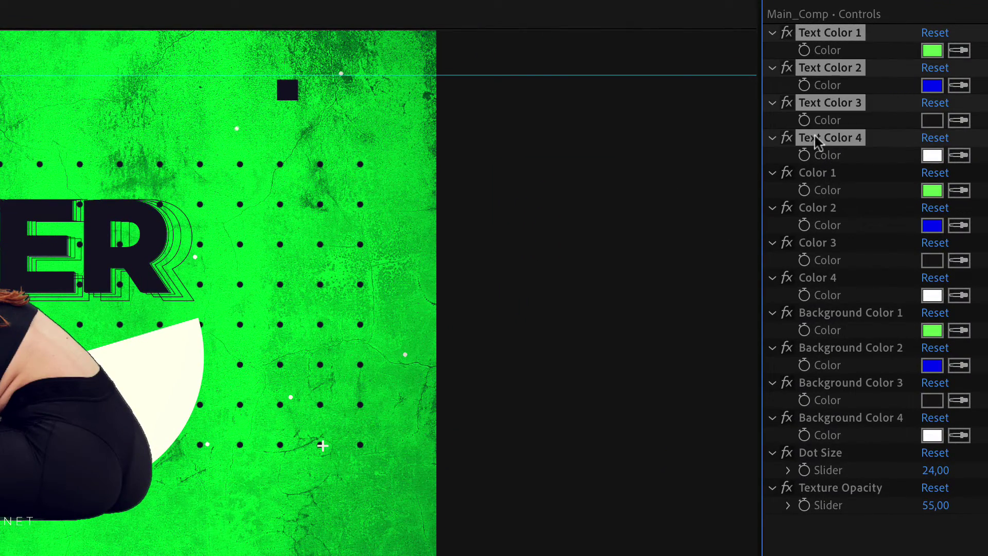
{"action": "left_click", "coordinate": [820, 173]}
{"action": "left_click", "coordinate": [840, 280], "text": "shift"}
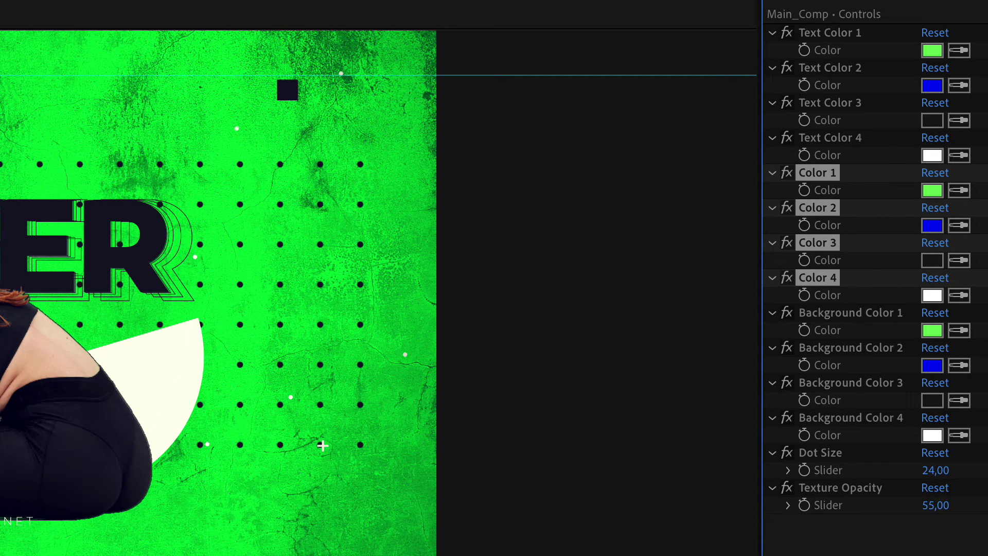
{"action": "key", "text": "space"}
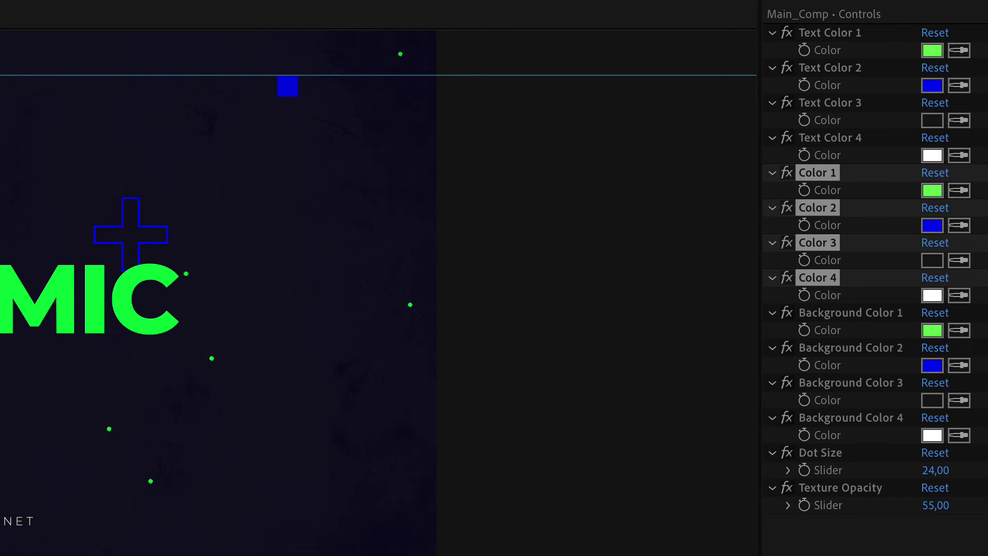
{"action": "left_click", "coordinate": [849, 312]}
{"action": "left_click", "coordinate": [838, 421], "text": "shift"}
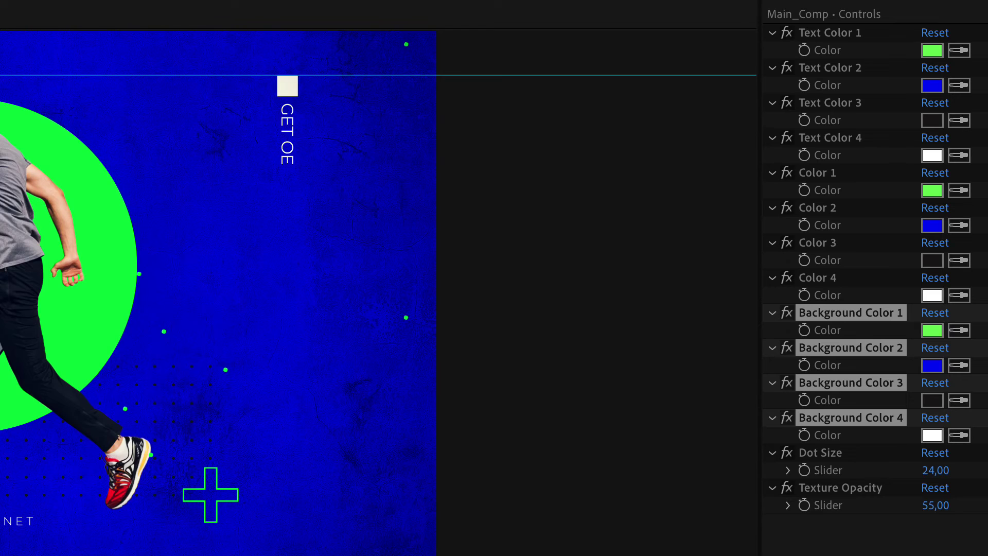
Raise the Controls layer's Dot Size from 24 to 30 in Effect Controls.
{"action": "left_click", "coordinate": [148, 459]}
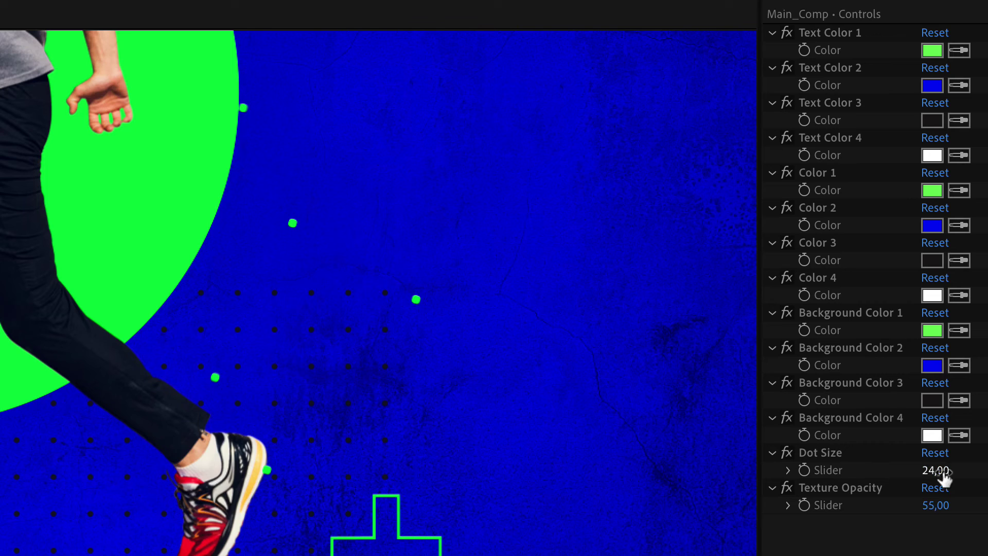
{"action": "left_click_drag", "start_coordinate": [938, 471], "coordinate": [959, 471]}
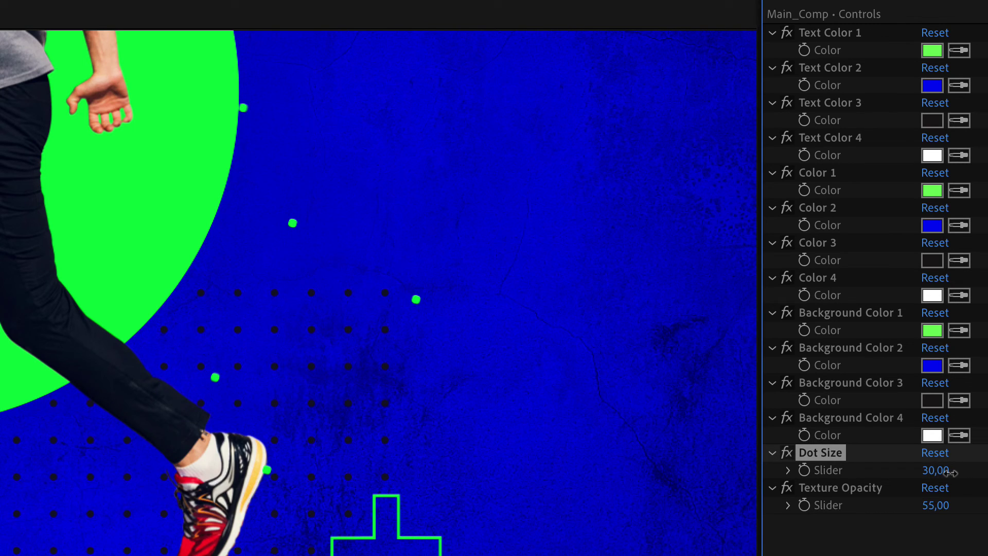
Undo Dot Size back to 24 and drop Texture Opacity from 55 to 46.
{"action": "key", "text": "ctrl+z"}
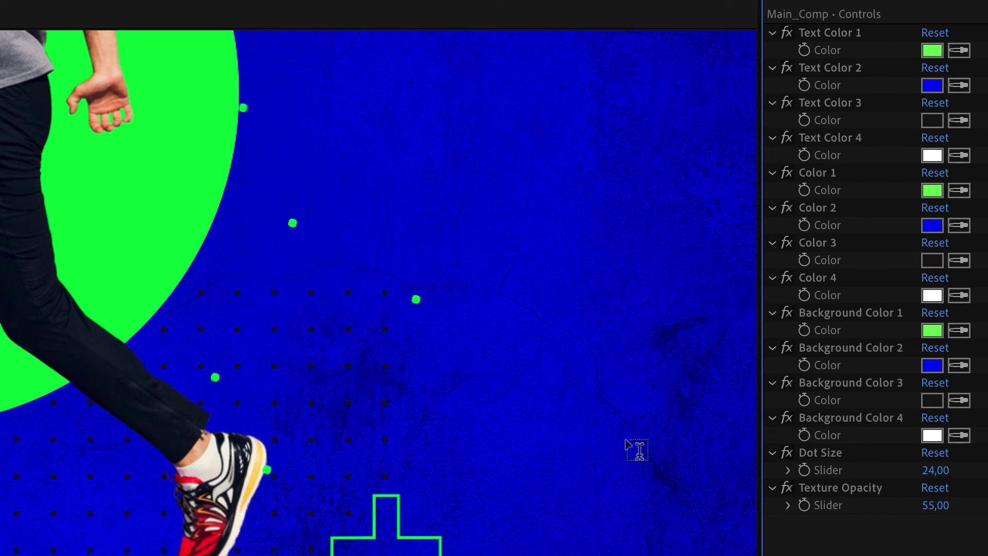
{"action": "scroll", "coordinate": [425, 410], "scroll_direction": "down", "scroll_amount": 2}
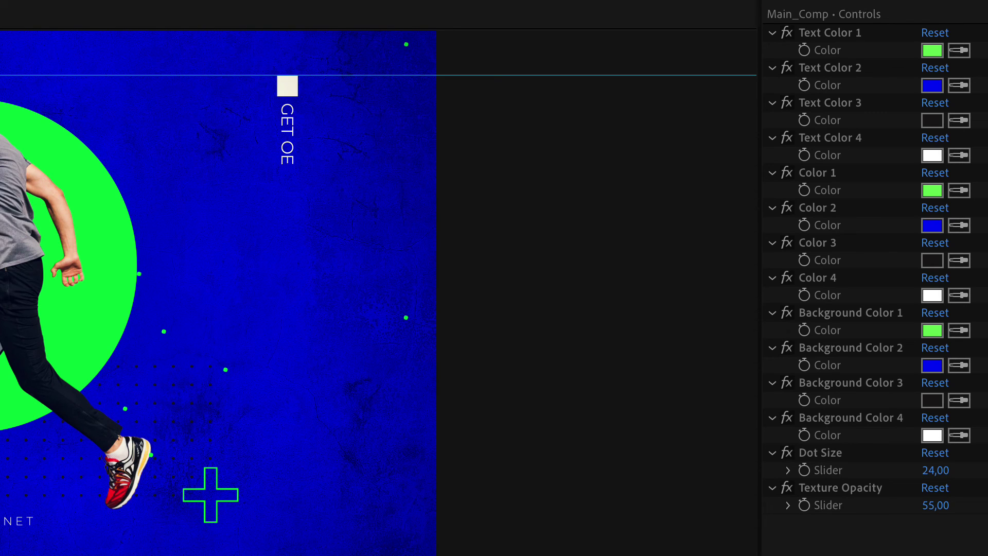
{"action": "left_click_drag", "start_coordinate": [933, 505], "coordinate": [917, 503]}
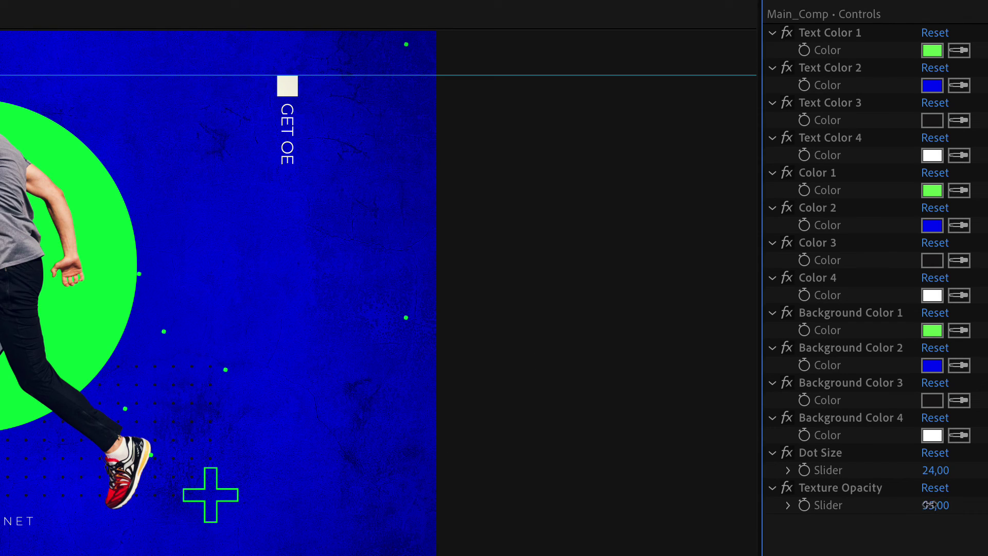